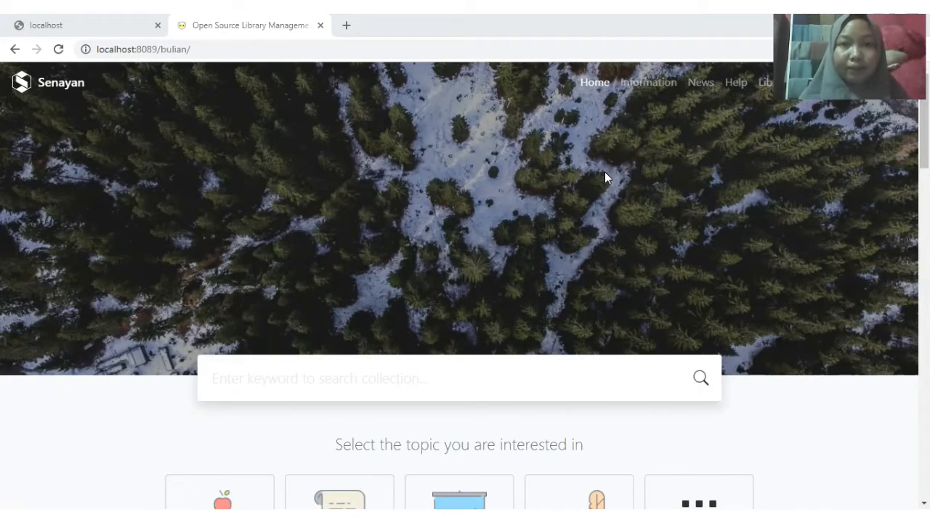
- Open the librarian login page, fill in the saved admin username, and type the password
{"action": "left_click", "coordinate": [764, 82]}
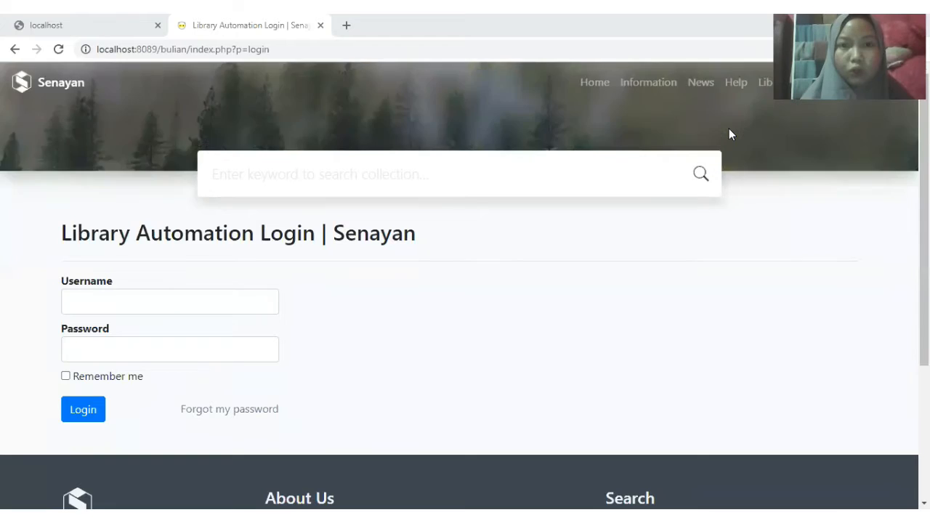
{"action": "left_click", "coordinate": [150, 305]}
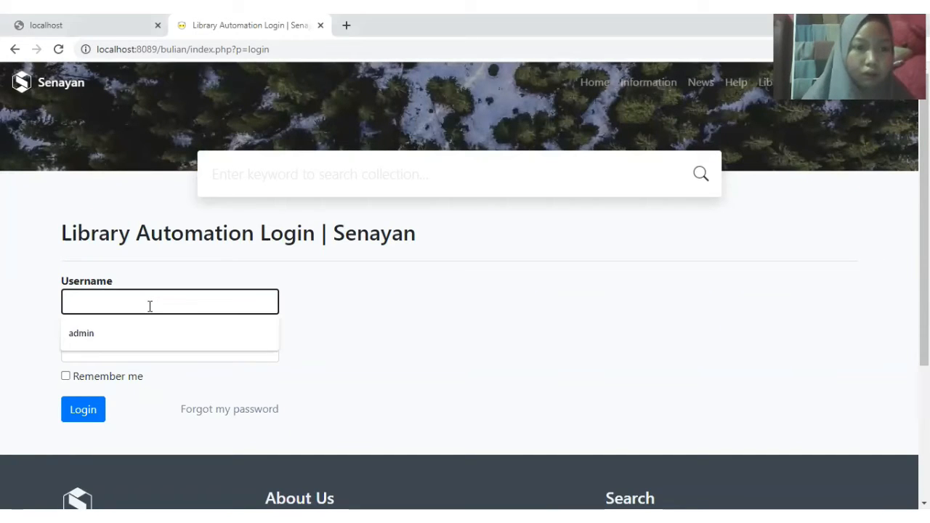
{"action": "left_click", "coordinate": [143, 328]}
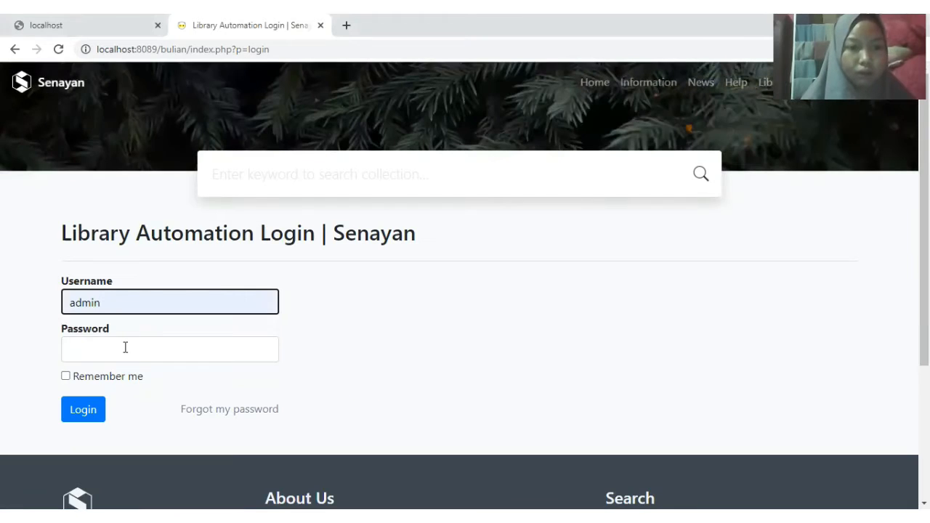
{"action": "left_click", "coordinate": [125, 347]}
{"action": "type", "text": "ad"}
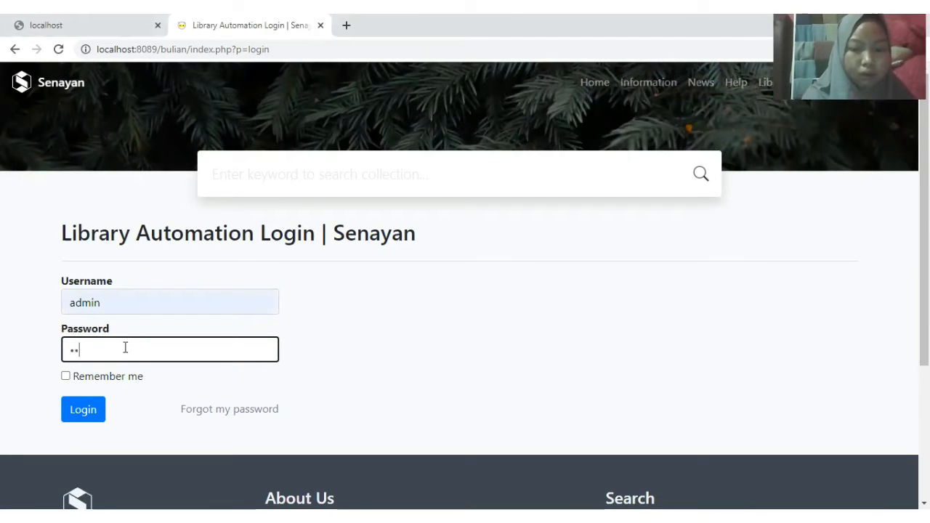
{"action": "type", "text": "mi"}
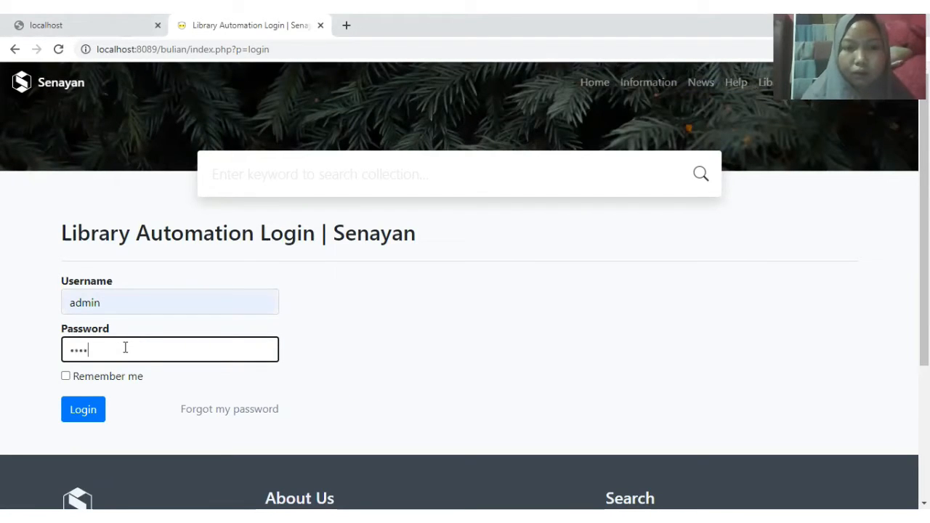
{"action": "type", "text": "n"}
- Log in to Library Administration and go to the System Configuration page
{"action": "left_click", "coordinate": [88, 409]}
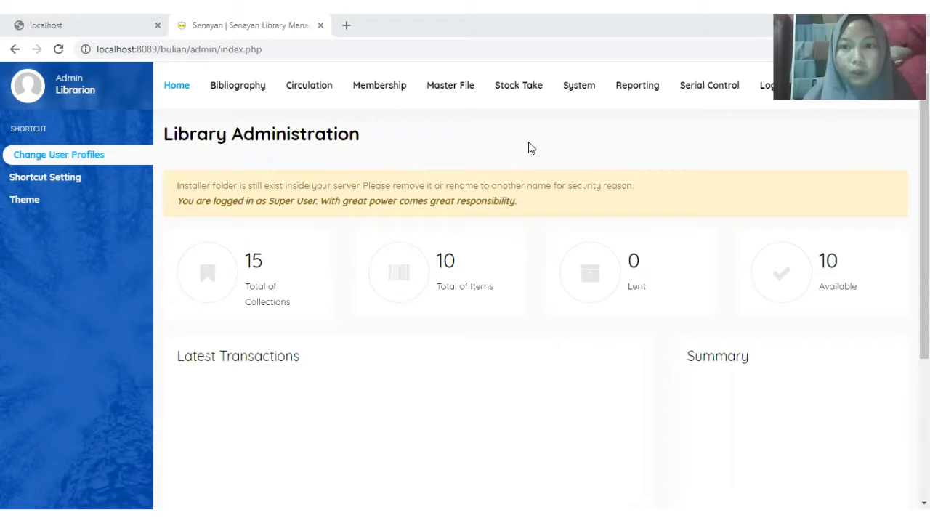
{"action": "left_click", "coordinate": [571, 97]}
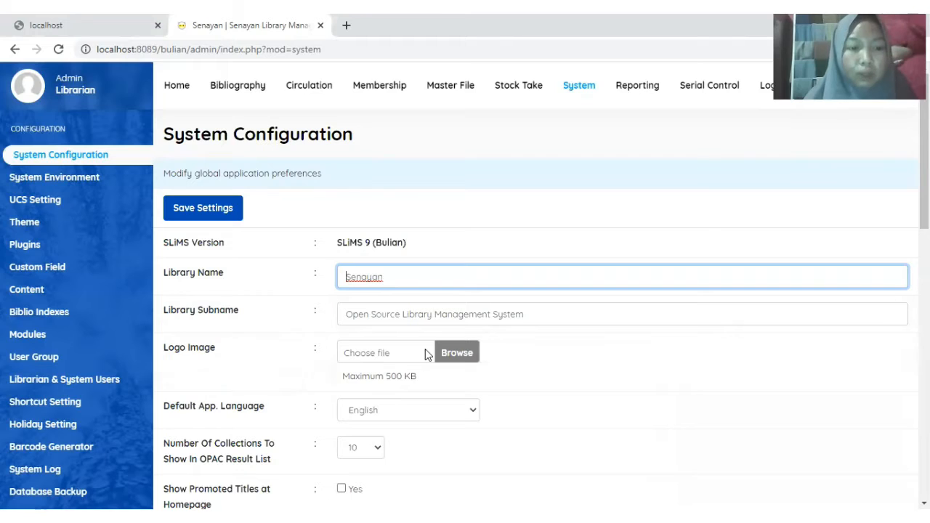
- Set Default App. Language to Indonesian and keep 10 collections per OPAC result list
{"action": "scroll", "coordinate": [454, 355], "scroll_direction": "down", "scroll_amount": 2}
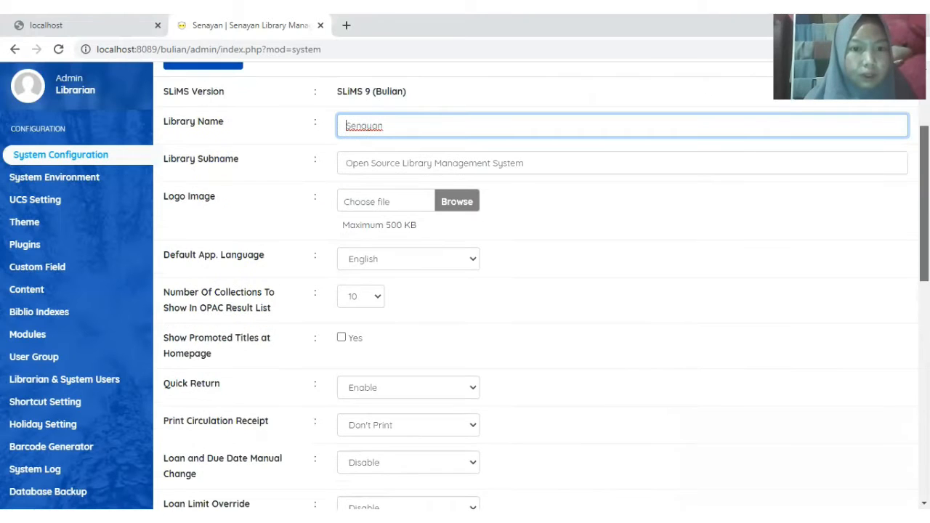
{"action": "scroll", "coordinate": [609, 232], "scroll_direction": "down", "scroll_amount": 1}
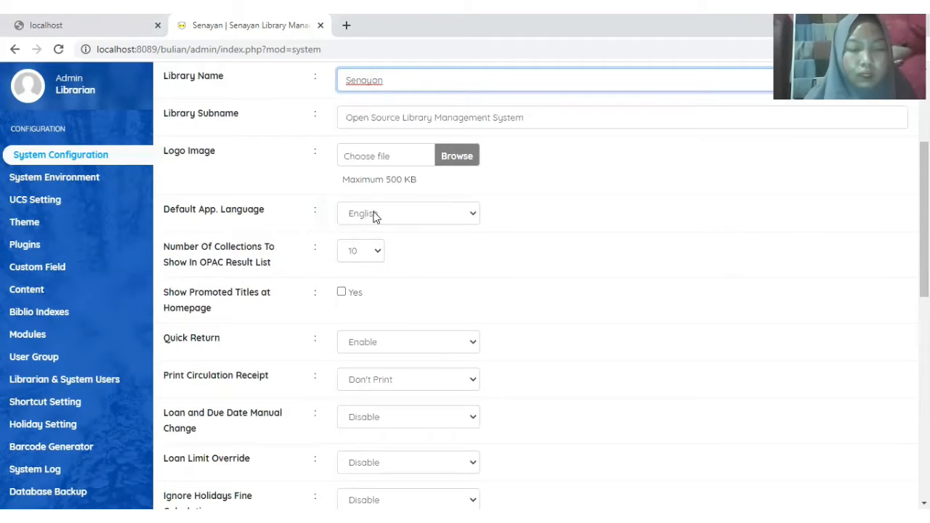
{"action": "left_click", "coordinate": [471, 214]}
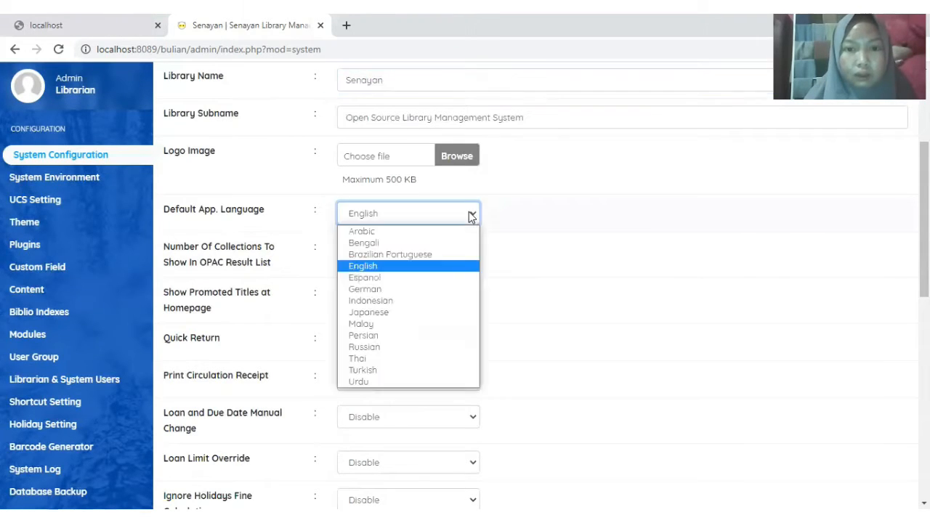
{"action": "left_click", "coordinate": [407, 310]}
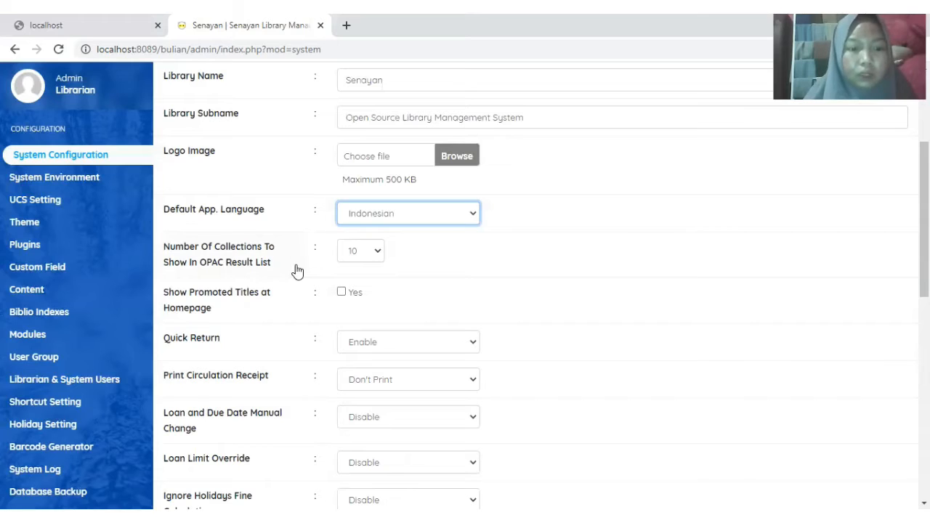
{"action": "left_click", "coordinate": [377, 252]}
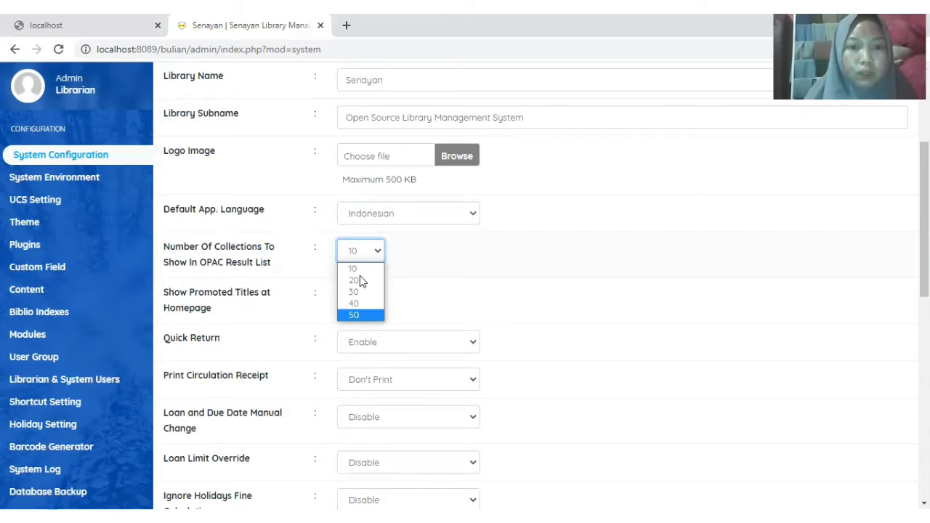
{"action": "key", "text": "Up"}
{"action": "key", "text": "Up"}
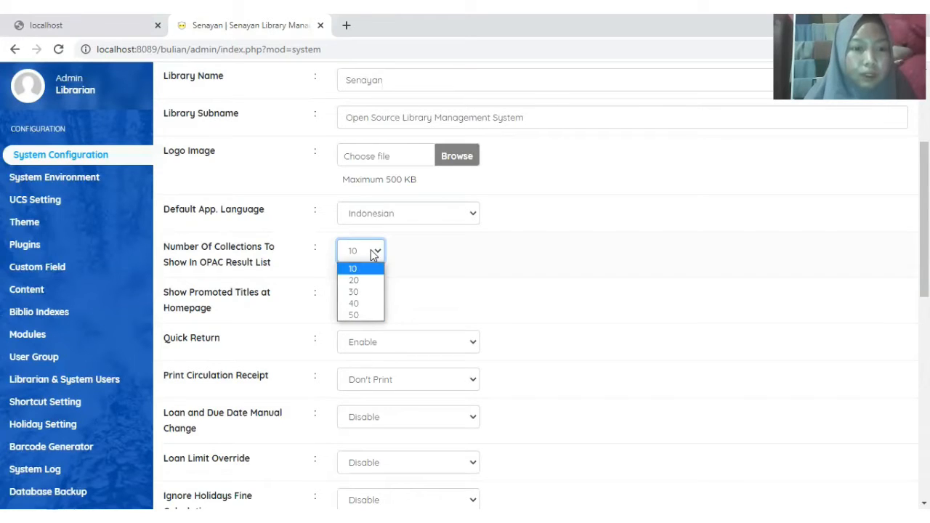
{"action": "key", "text": "Return"}
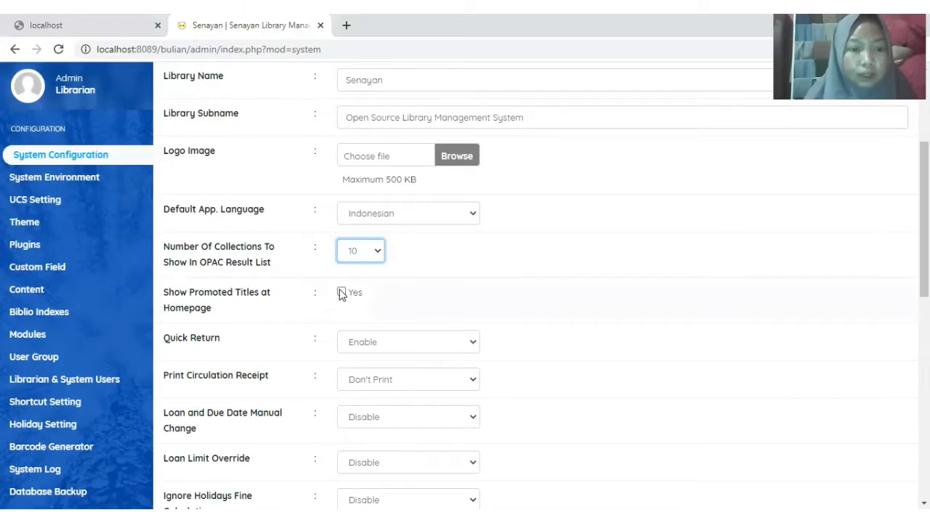
- Tick Show Promoted Titles and keep Quick Return set to Enable
{"action": "scroll", "coordinate": [342, 295], "scroll_direction": "down", "scroll_amount": 1}
{"action": "left_click", "coordinate": [342, 249]}
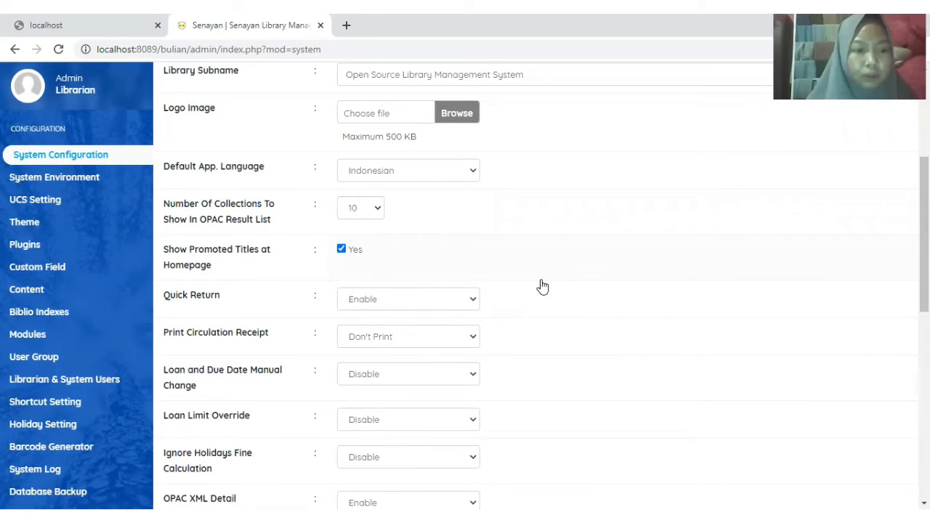
{"action": "left_click", "coordinate": [473, 303]}
{"action": "left_click", "coordinate": [400, 326]}
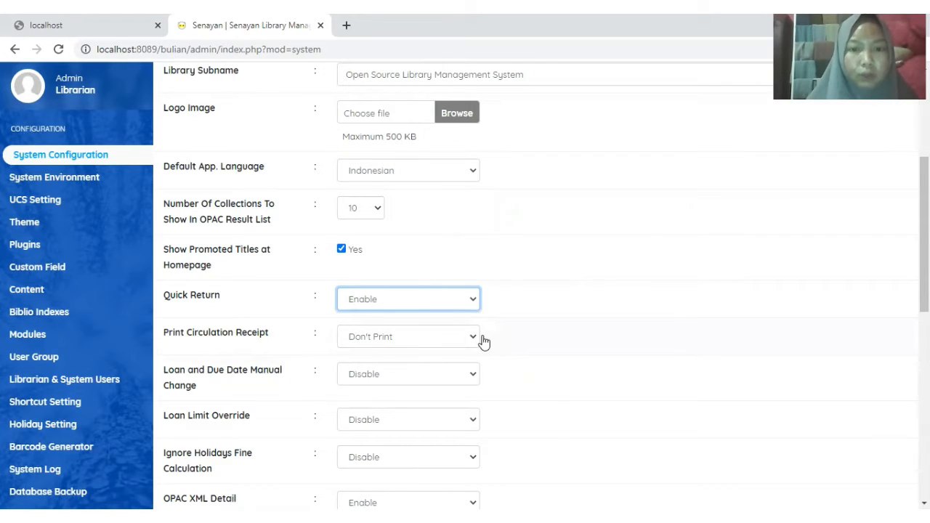
- Set Loan and Due Date Manual Change and Loan Limit Override to Enable
{"action": "scroll", "coordinate": [270, 297], "scroll_direction": "down", "scroll_amount": 1}
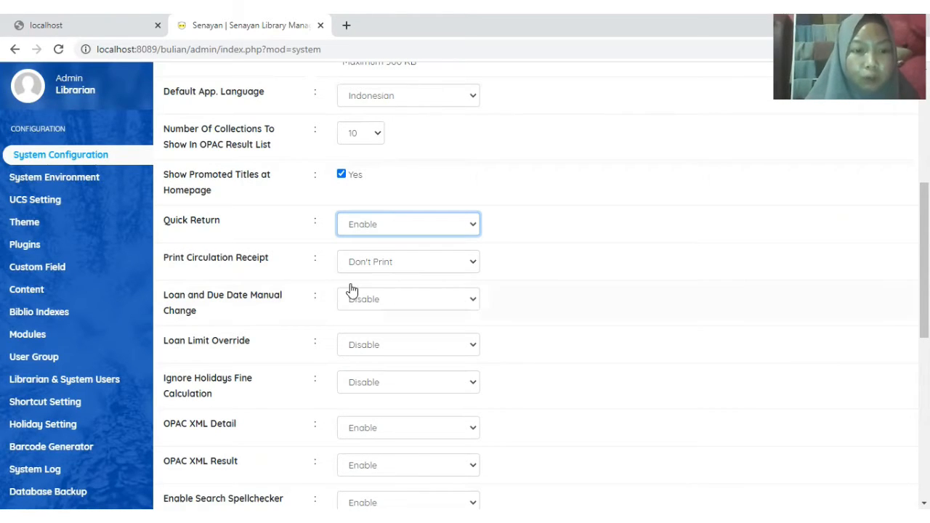
{"action": "left_click", "coordinate": [472, 301]}
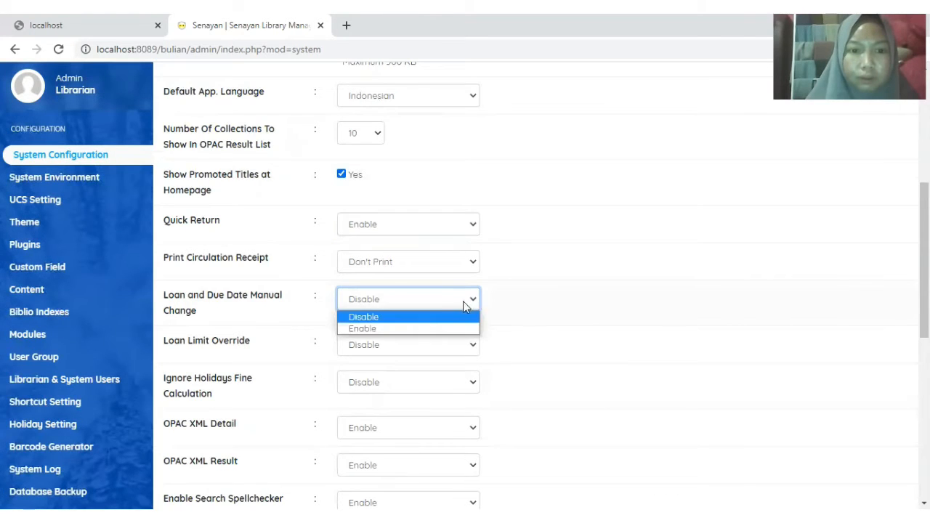
{"action": "left_click", "coordinate": [421, 327]}
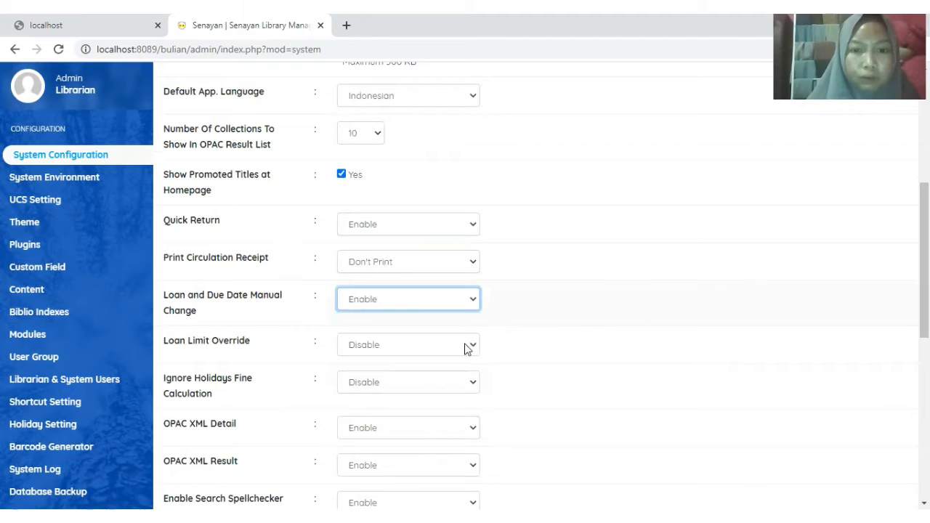
{"action": "left_click", "coordinate": [448, 377]}
{"action": "scroll", "coordinate": [448, 277], "scroll_direction": "down", "scroll_amount": 1}
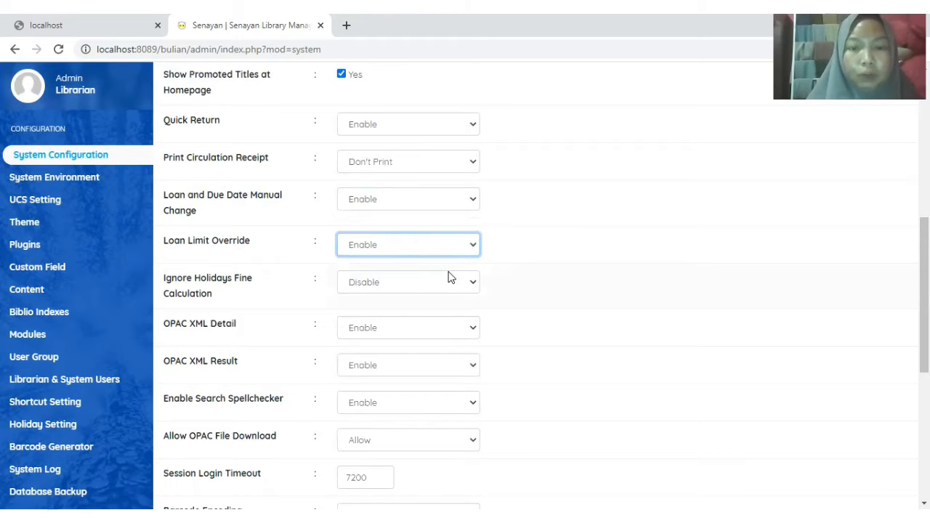
- Set Ignore Holidays Fine Calculation to Enable and scroll through the remaining settings
{"action": "left_click", "coordinate": [475, 282]}
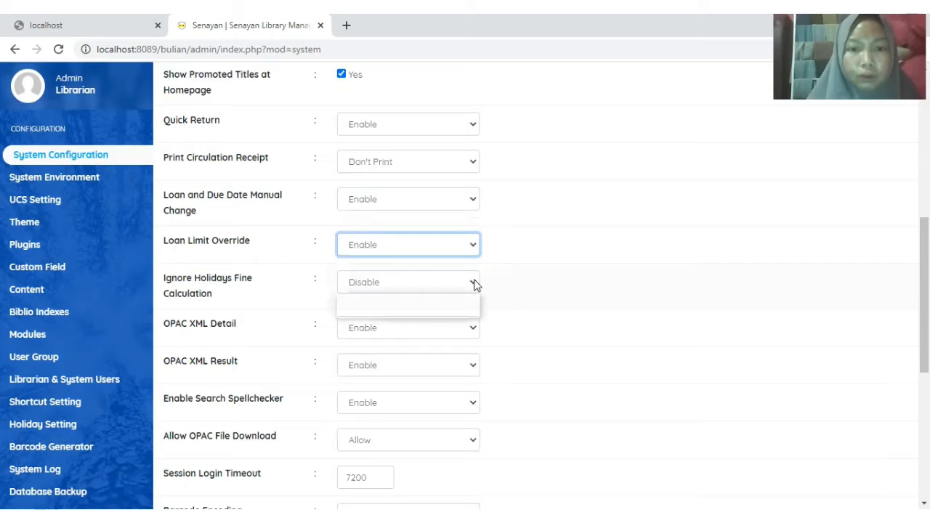
{"action": "left_click", "coordinate": [430, 311]}
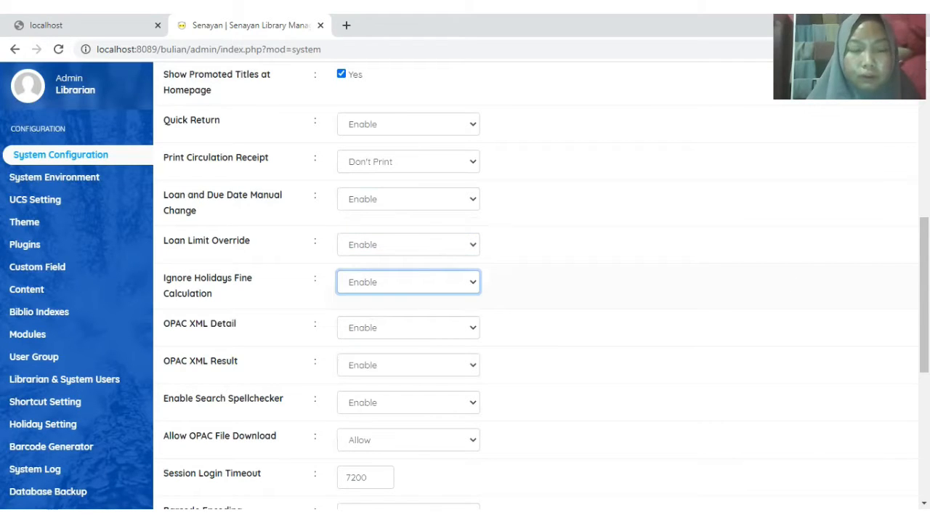
{"action": "scroll", "coordinate": [748, 284], "scroll_direction": "down", "scroll_amount": 1}
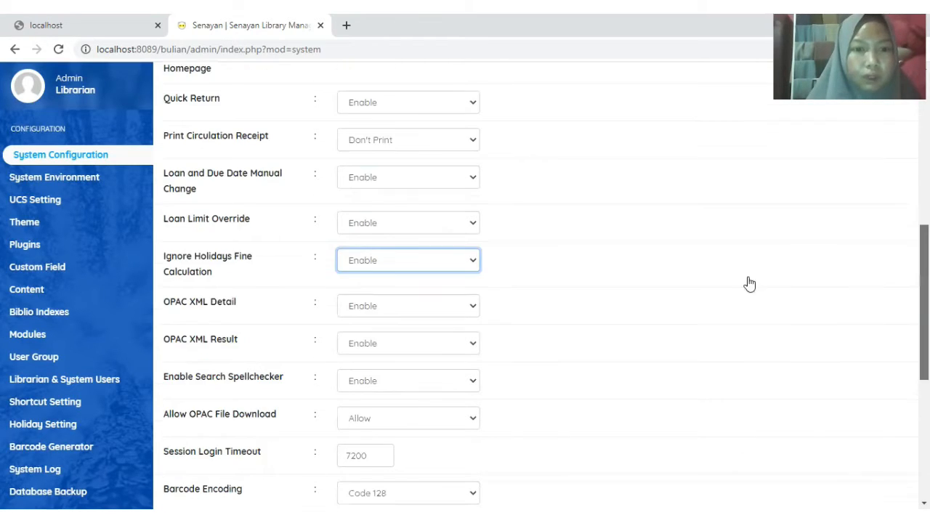
{"action": "scroll", "coordinate": [647, 284], "scroll_direction": "down", "scroll_amount": 1}
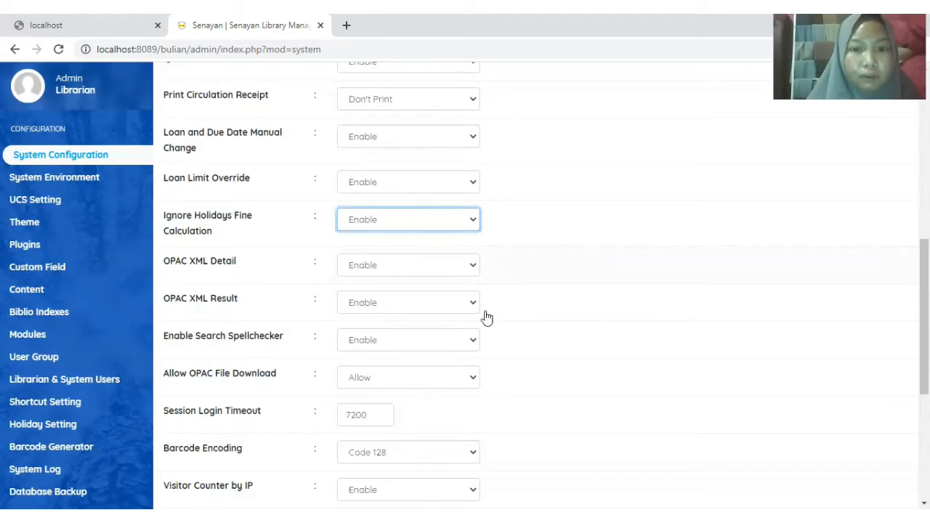
{"action": "scroll", "coordinate": [492, 232], "scroll_direction": "down", "scroll_amount": 1}
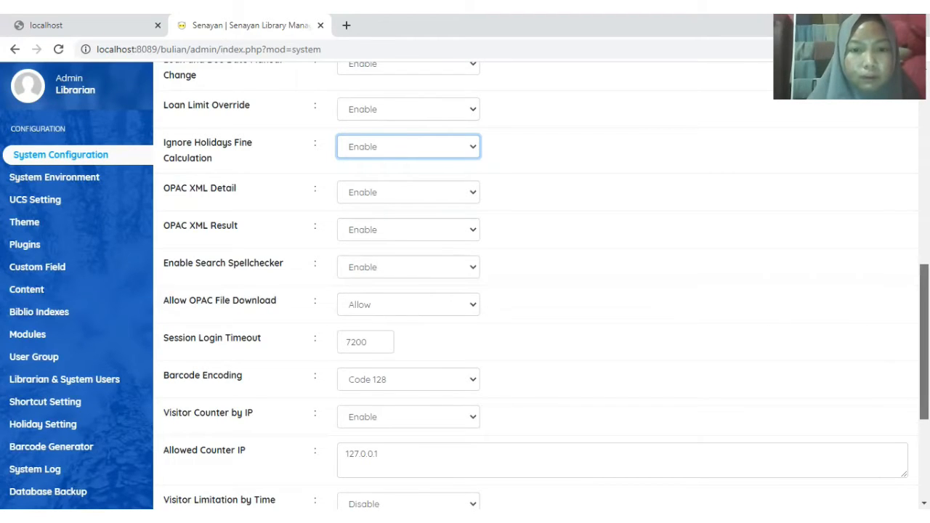
{"action": "scroll", "coordinate": [419, 275], "scroll_direction": "down", "scroll_amount": 1}
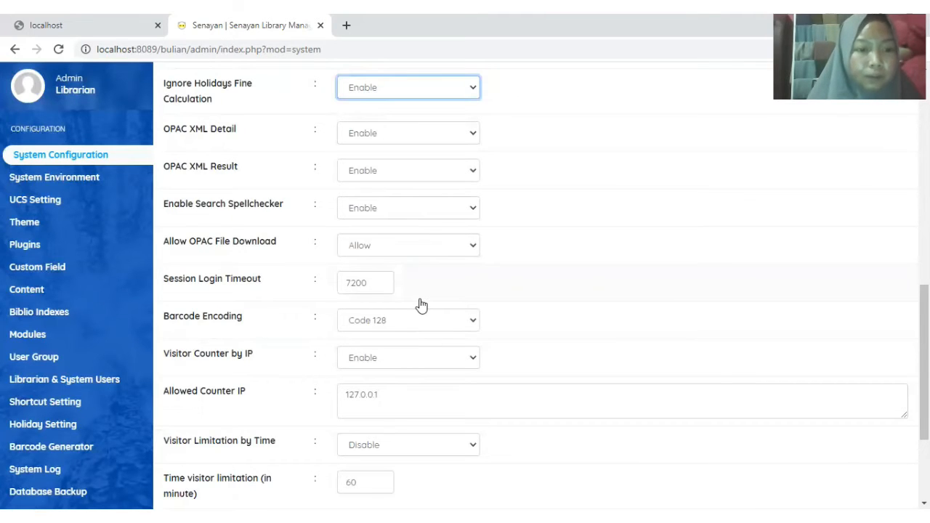
- Scroll down the System Configuration page to the reservation options and Save Settings
{"action": "left_click_drag", "start_coordinate": [924, 349], "coordinate": [924, 360]}
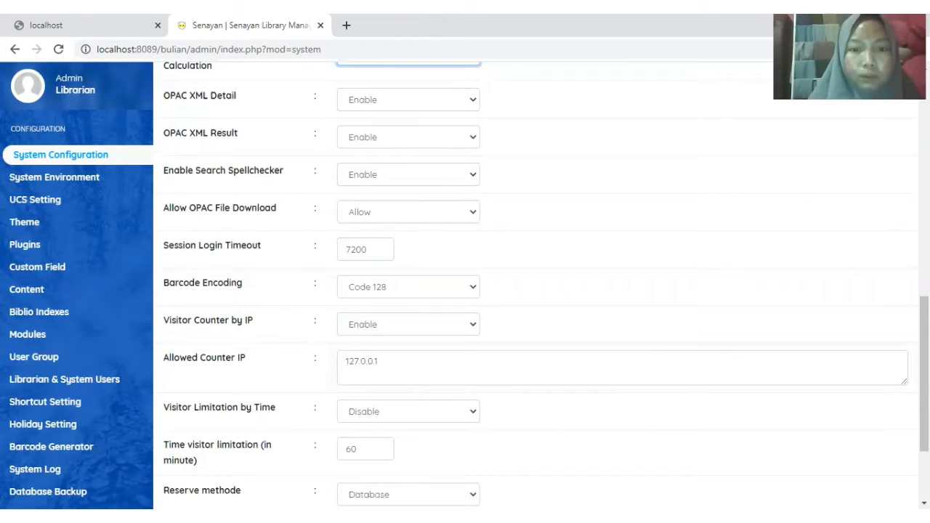
{"action": "scroll", "coordinate": [397, 374], "scroll_direction": "down", "scroll_amount": 1}
{"action": "scroll", "coordinate": [537, 290], "scroll_direction": "down", "scroll_amount": 2}
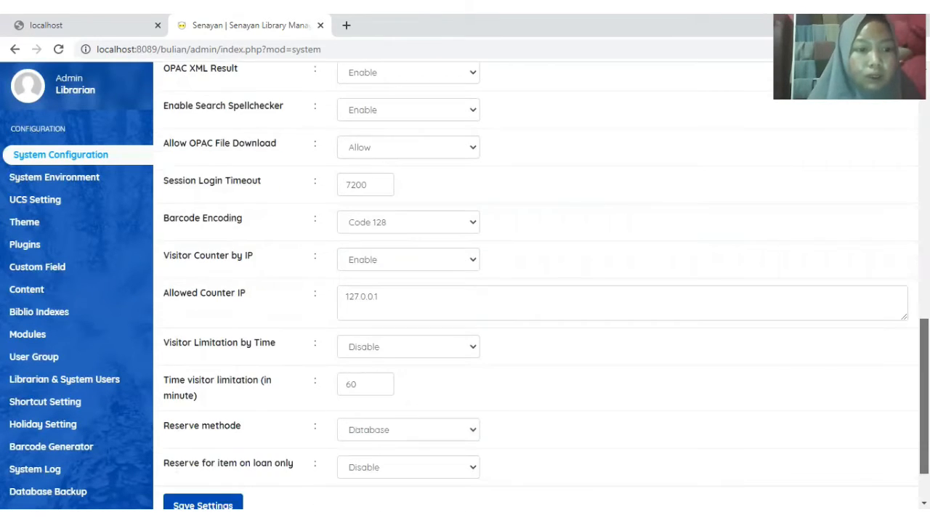
{"action": "scroll", "coordinate": [545, 287], "scroll_direction": "down", "scroll_amount": 1}
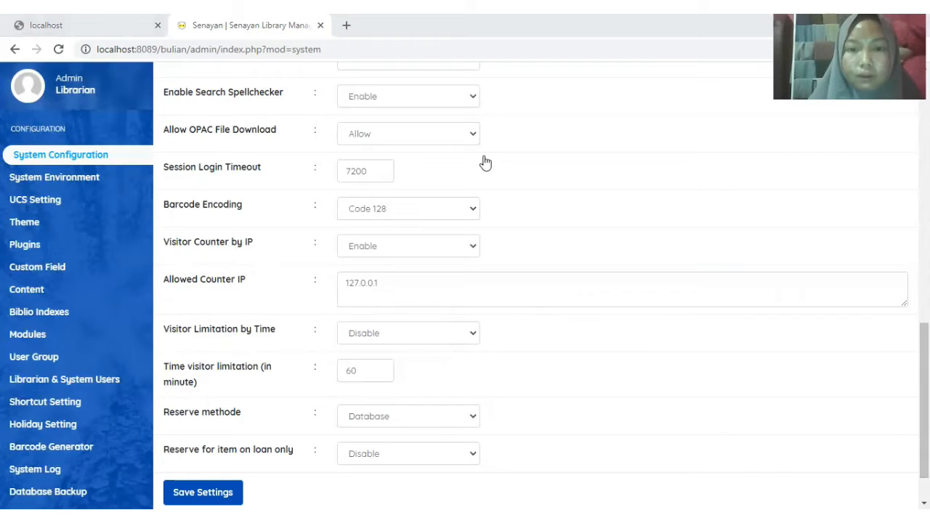
{"action": "scroll", "coordinate": [271, 326], "scroll_direction": "down", "scroll_amount": 2}
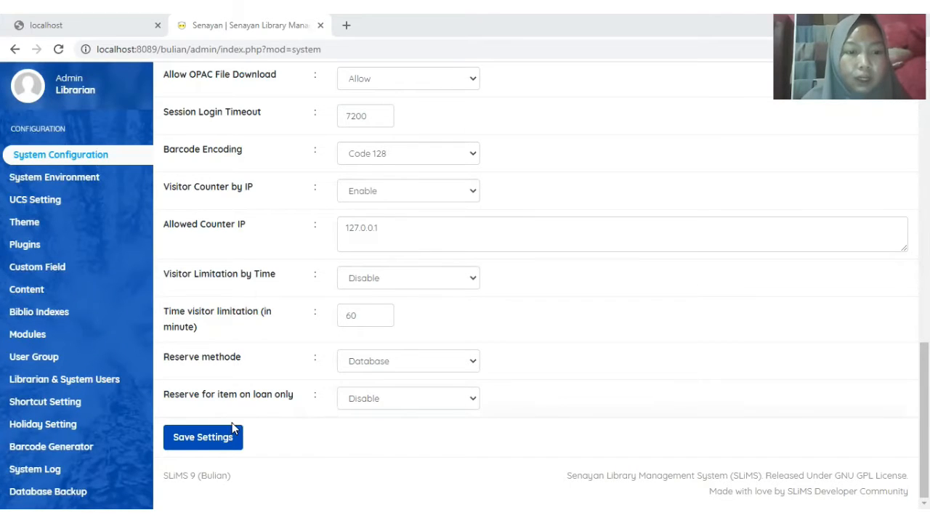
- Save the system settings and open the Pengaturan UCS page
{"action": "left_click", "coordinate": [198, 439]}
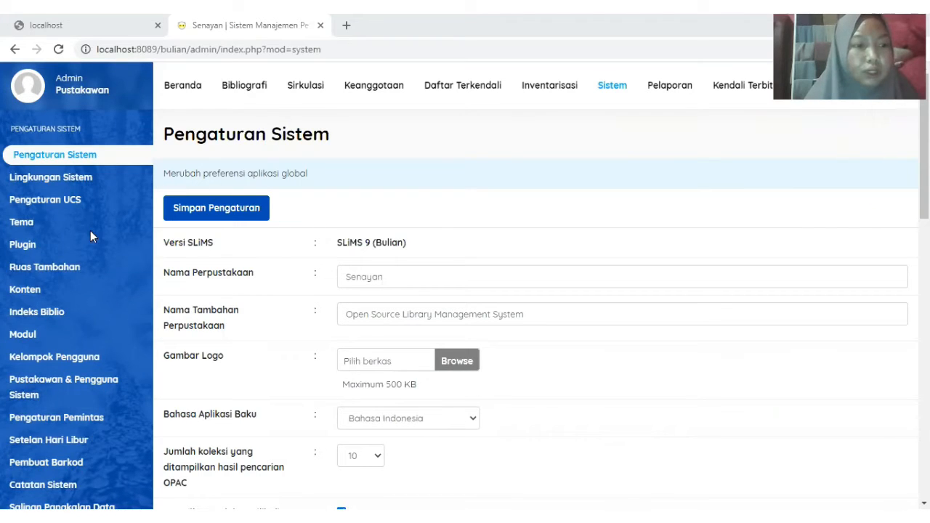
{"action": "left_click", "coordinate": [58, 206]}
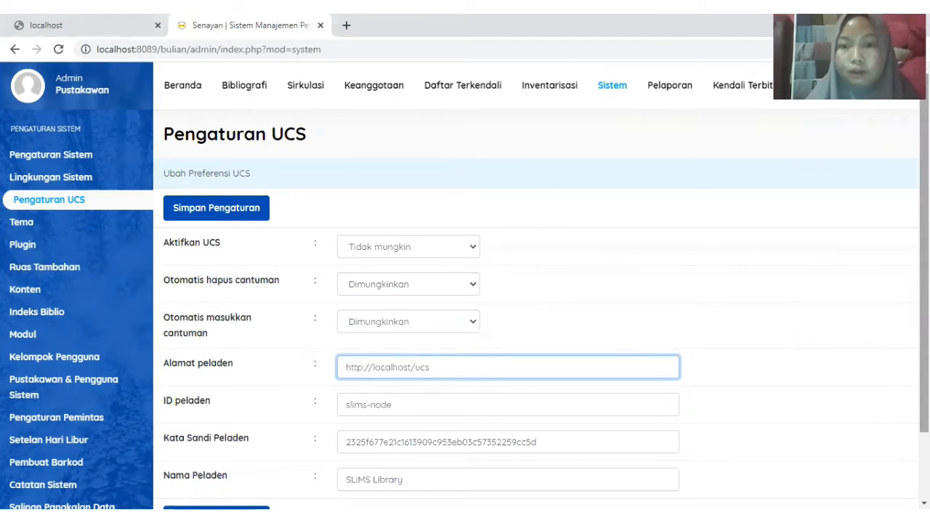
- Open the Konten page listing Lisensi SLiMS, Tentang SLiMS and Welcome To Admin Page
{"action": "scroll", "coordinate": [509, 290], "scroll_direction": "down", "scroll_amount": 1}
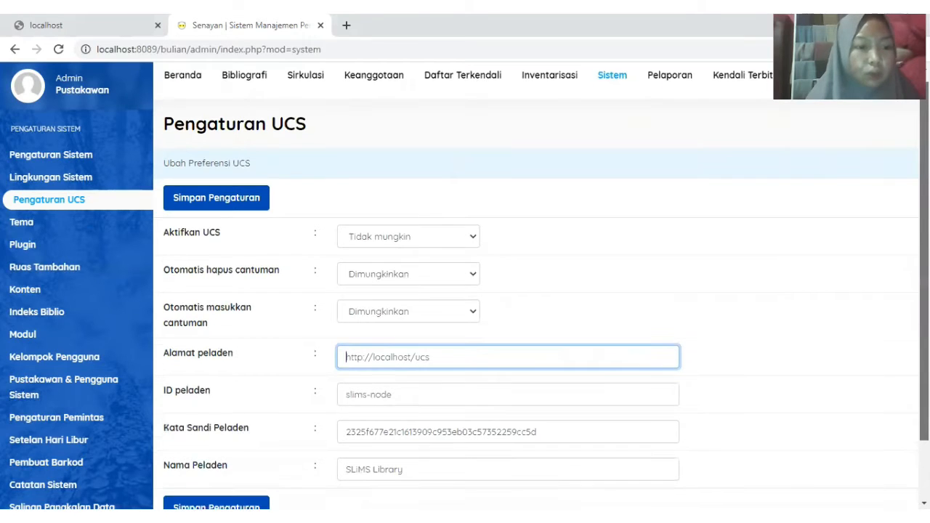
{"action": "scroll", "coordinate": [789, 252], "scroll_direction": "down", "scroll_amount": 2}
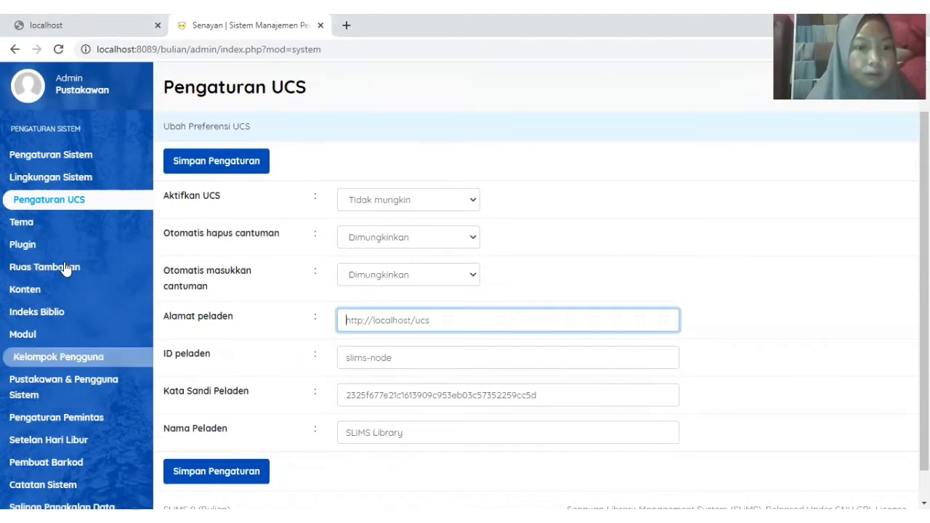
{"action": "left_click", "coordinate": [51, 440]}
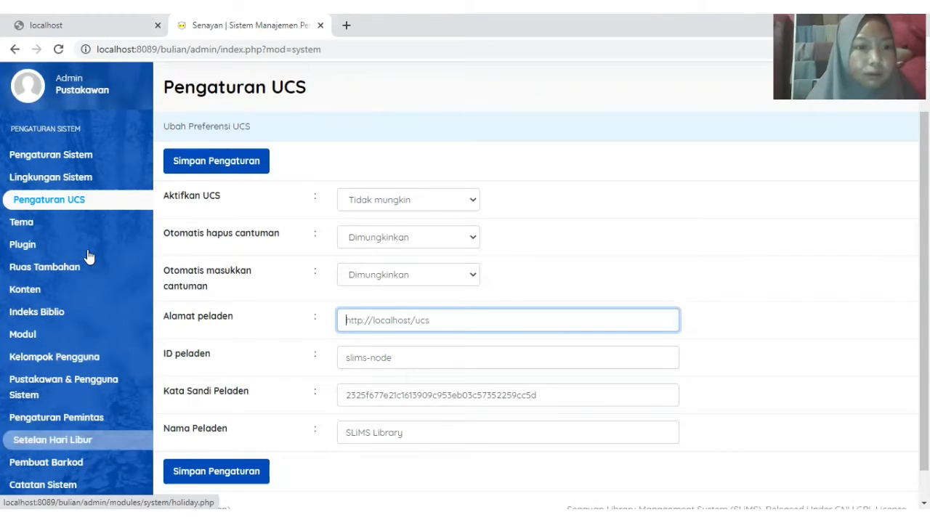
{"action": "left_click", "coordinate": [68, 289]}
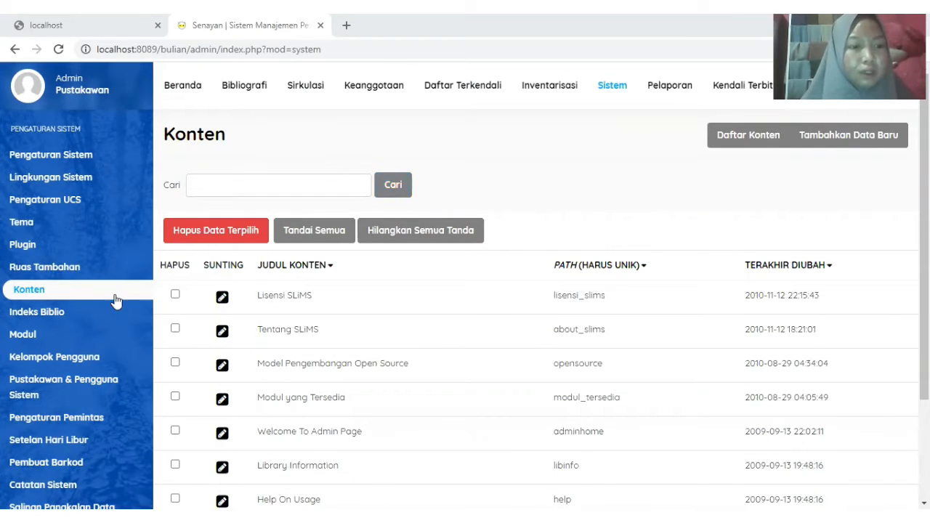
- Open the Pustakawan & Pengguna Sistem user list, currently showing Tidak Ada Data
{"action": "left_click", "coordinate": [84, 387]}
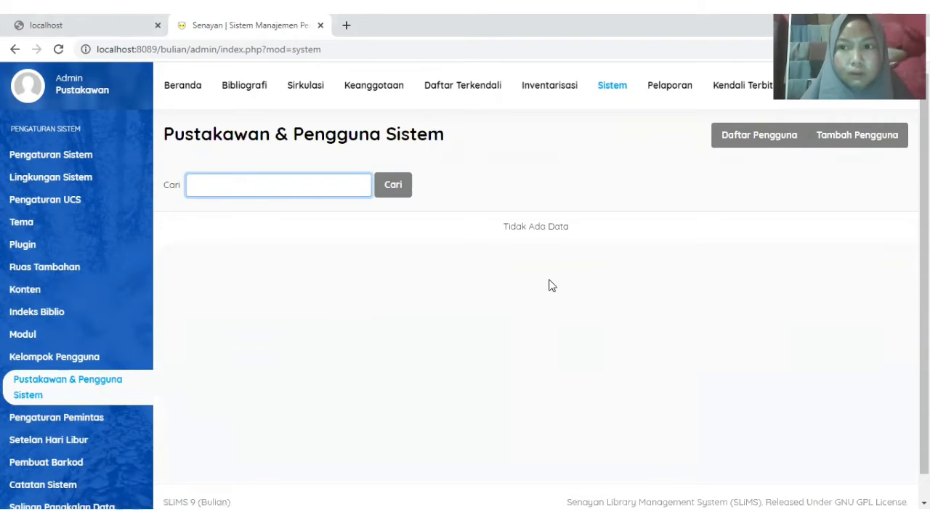
- Start a new system user with the member's login name, real name and Pustakawan type
{"action": "left_click", "coordinate": [839, 143]}
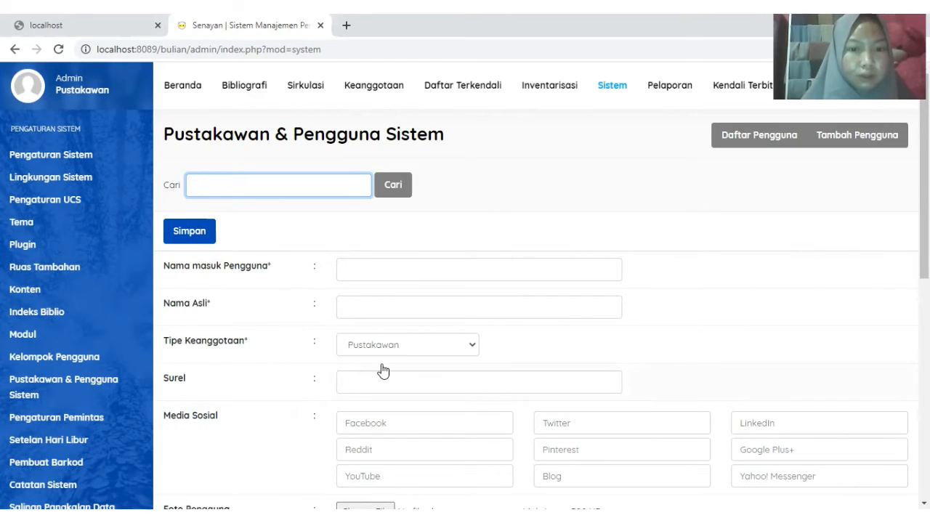
{"action": "left_click", "coordinate": [369, 267]}
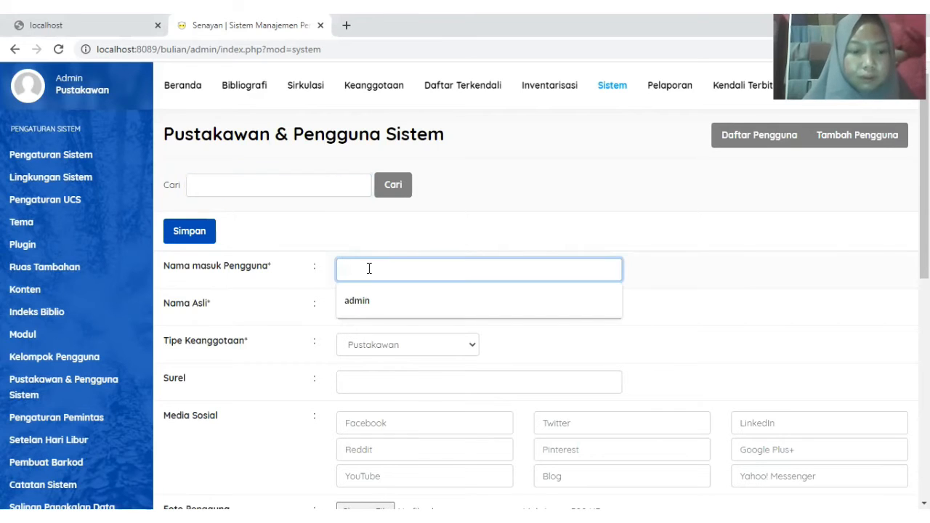
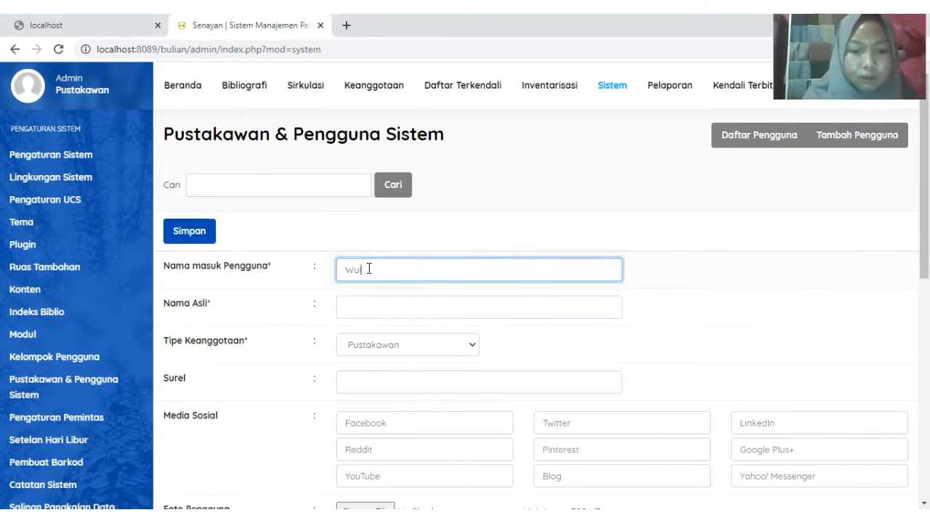
{"action": "left_click", "coordinate": [371, 308]}
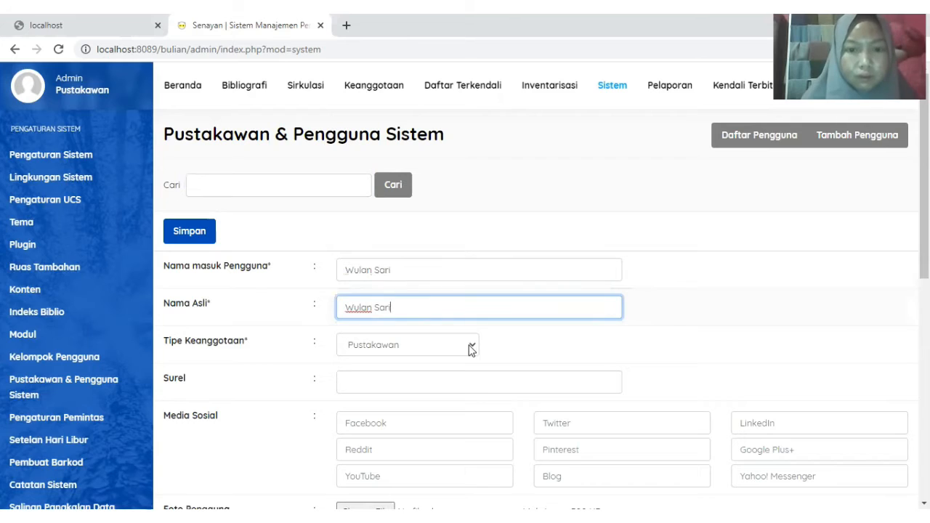
{"action": "left_click", "coordinate": [469, 344]}
{"action": "left_click", "coordinate": [413, 386]}
{"action": "left_click", "coordinate": [385, 382]}
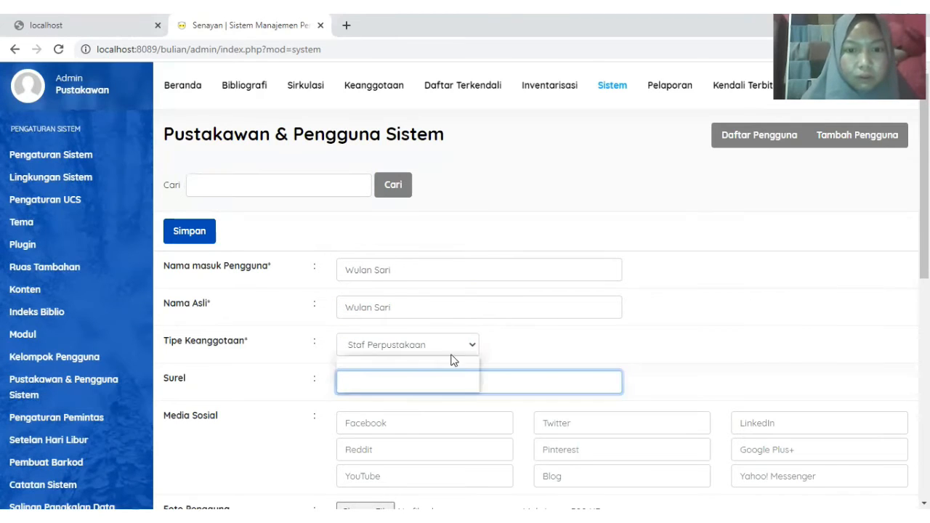
{"action": "left_click", "coordinate": [450, 353]}
{"action": "left_click", "coordinate": [413, 380]}
- Enter the new user's e-mail address
{"action": "scroll", "coordinate": [414, 380], "scroll_direction": "down", "scroll_amount": 1}
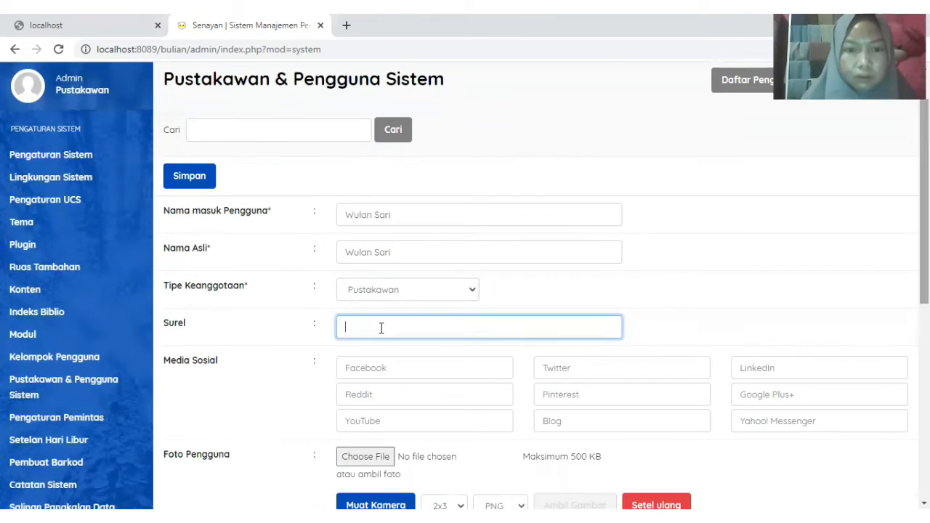
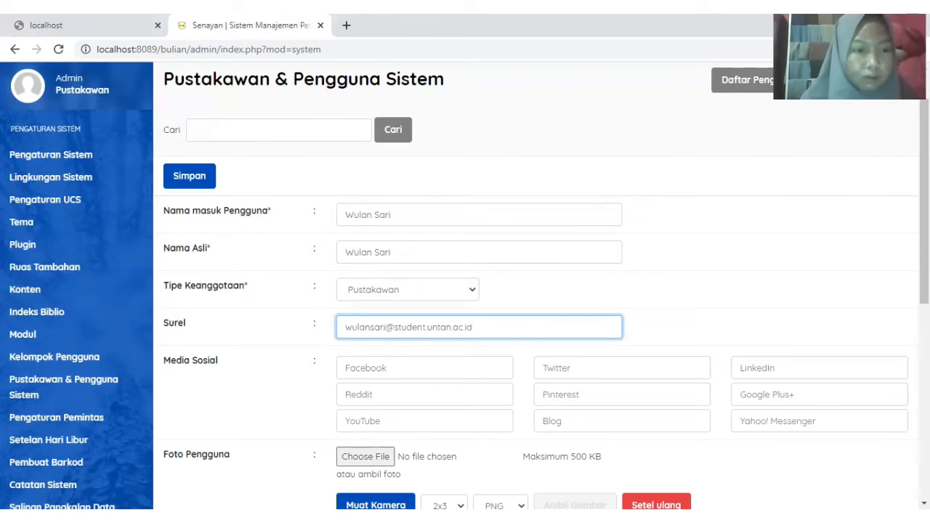
{"action": "scroll", "coordinate": [487, 96], "scroll_direction": "down", "scroll_amount": 2}
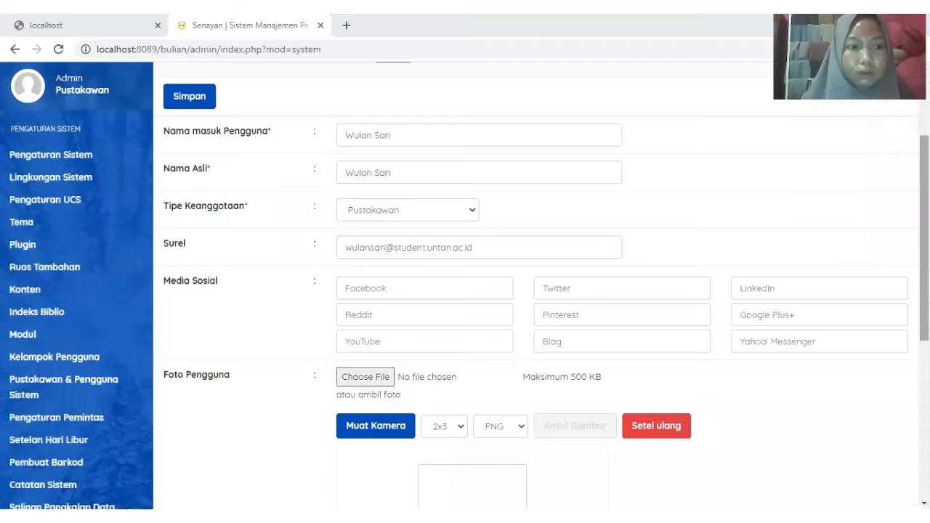
{"action": "key", "text": "alt+Tab"}
{"action": "scroll", "coordinate": [538, 290], "scroll_direction": "down", "scroll_amount": 2}
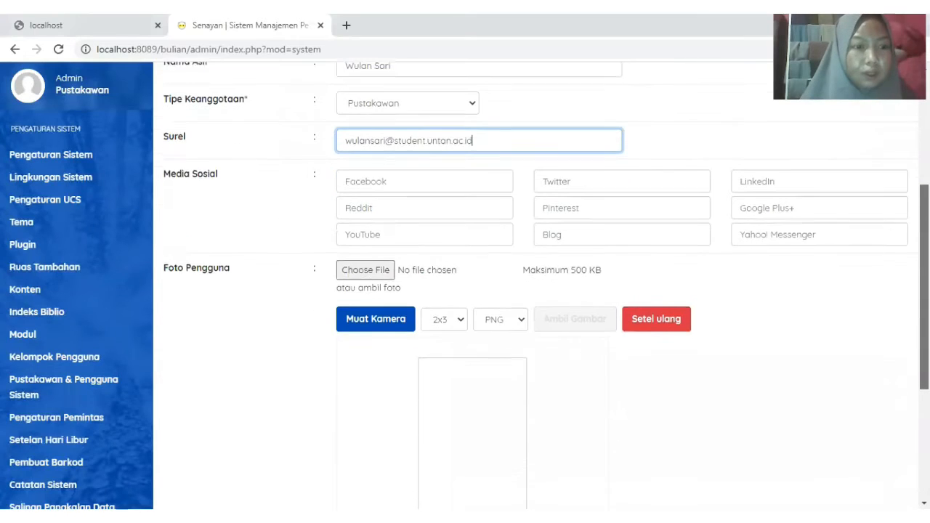
{"action": "scroll", "coordinate": [678, 348], "scroll_direction": "down", "scroll_amount": 3}
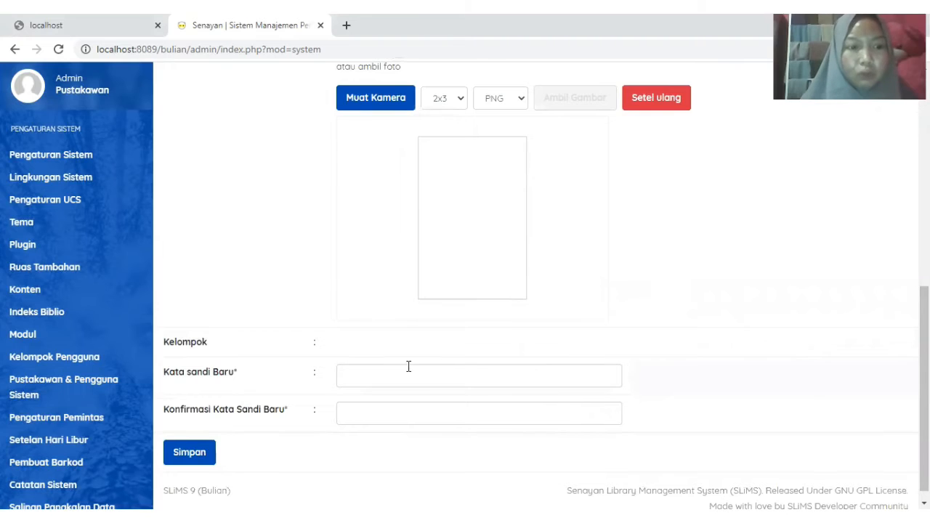
- Set and confirm the account password, then save the user and dismiss the confirmation
{"action": "left_click", "coordinate": [349, 373]}
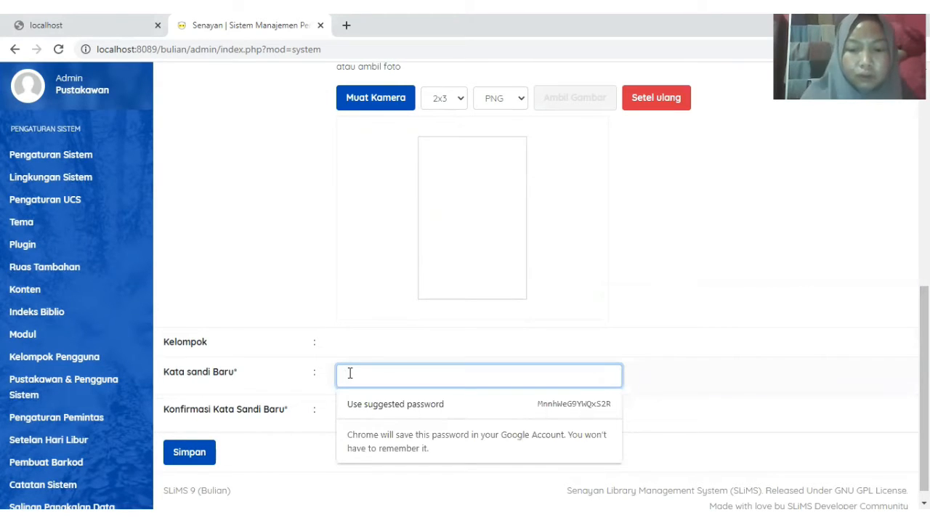
{"action": "type", "text": "••"}
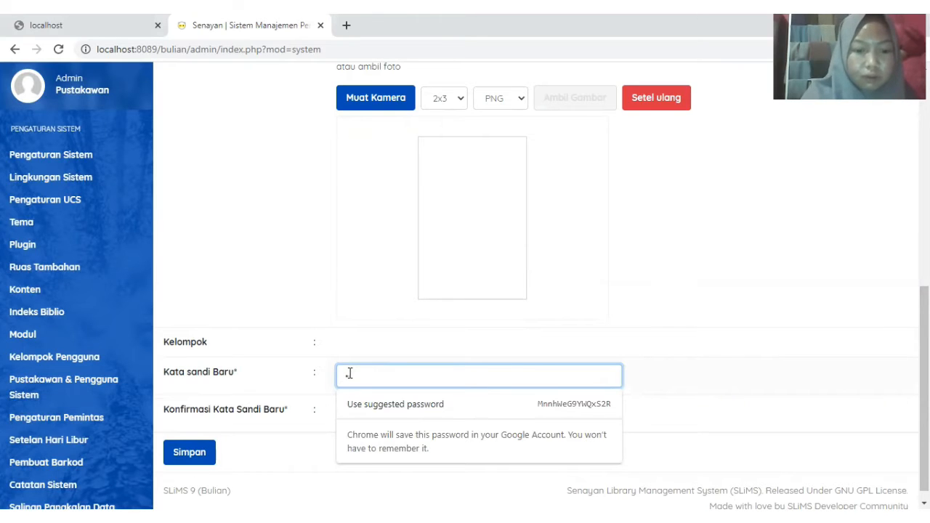
{"action": "type", "text": "••••••"}
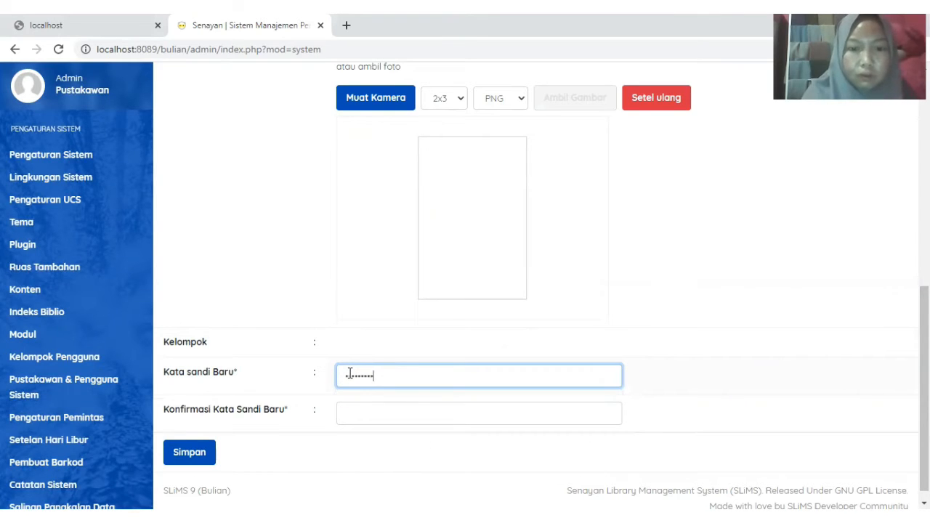
{"action": "type", "text": "••"}
{"action": "left_click", "coordinate": [379, 415]}
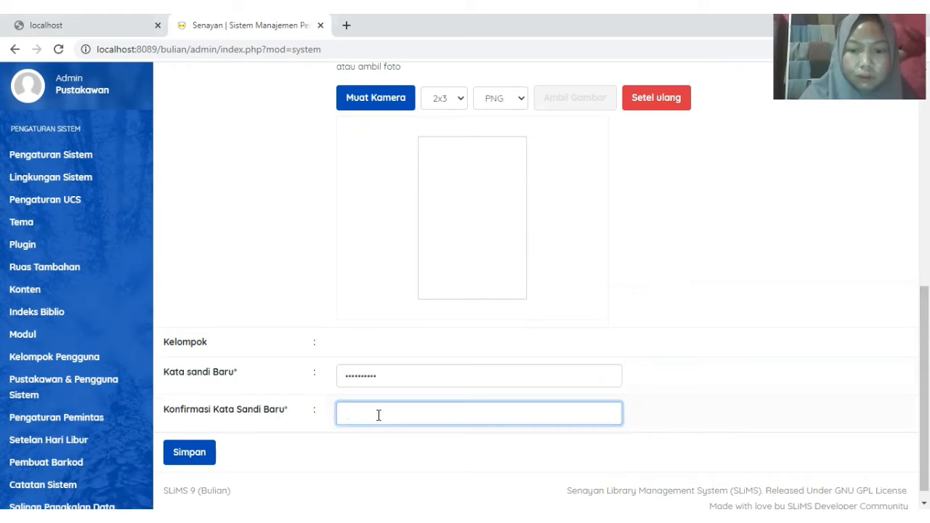
{"action": "type", "text": "•••••••"}
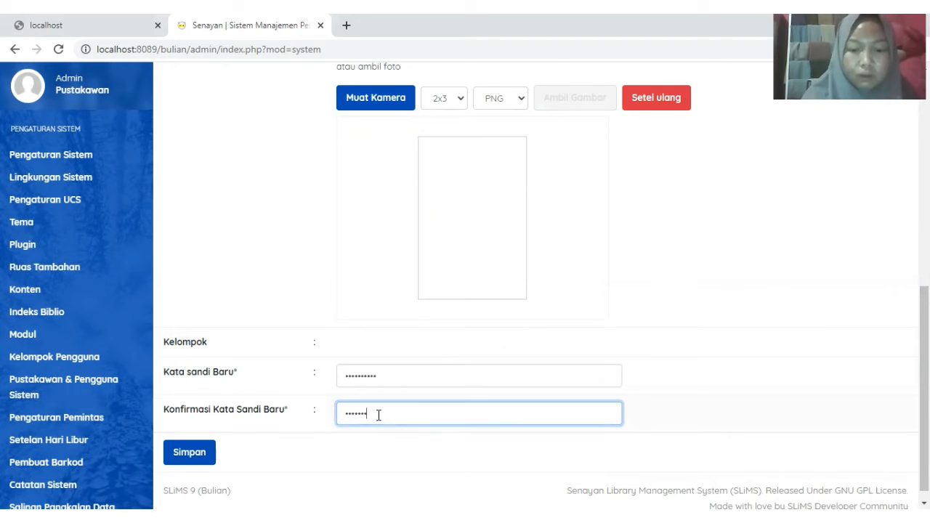
{"action": "type", "text": "•••"}
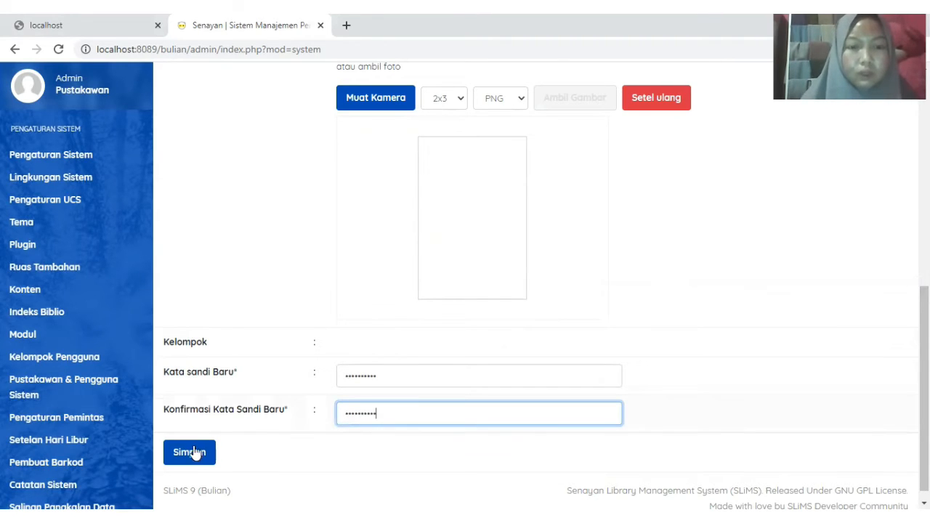
{"action": "left_click", "coordinate": [191, 458]}
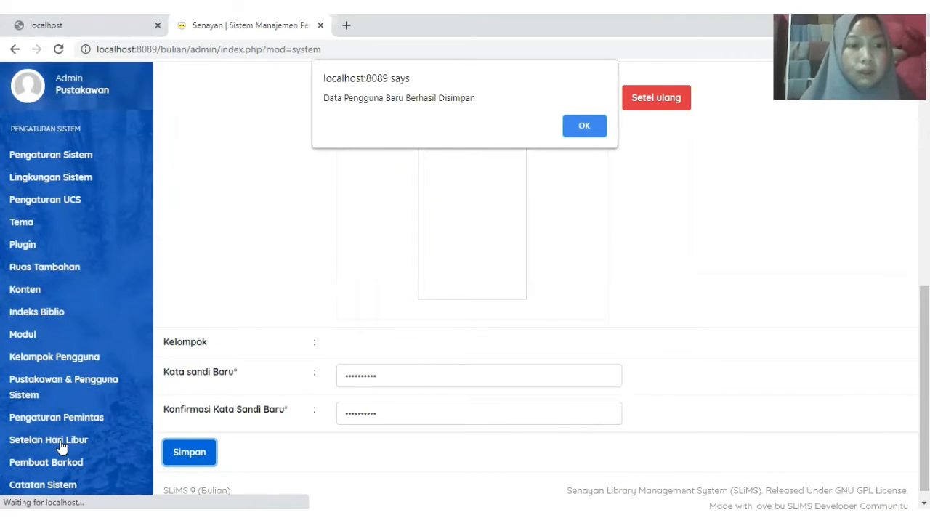
{"action": "key", "text": "Return"}
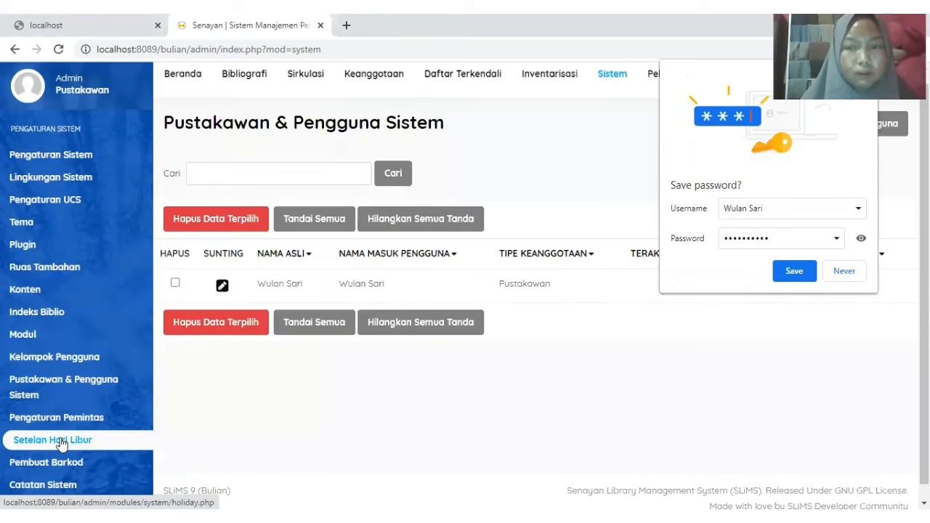
- Save Sabtu and Minggu (Saturday and Sunday) as the weekly holidays in Setelan Hari Libur
{"action": "left_click", "coordinate": [62, 441]}
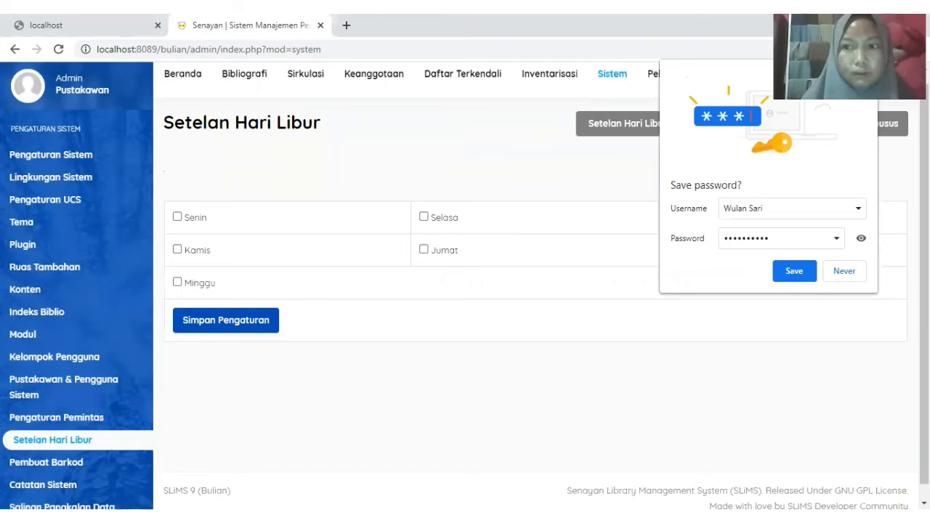
{"action": "scroll", "coordinate": [537, 283], "scroll_direction": "up", "scroll_amount": 1}
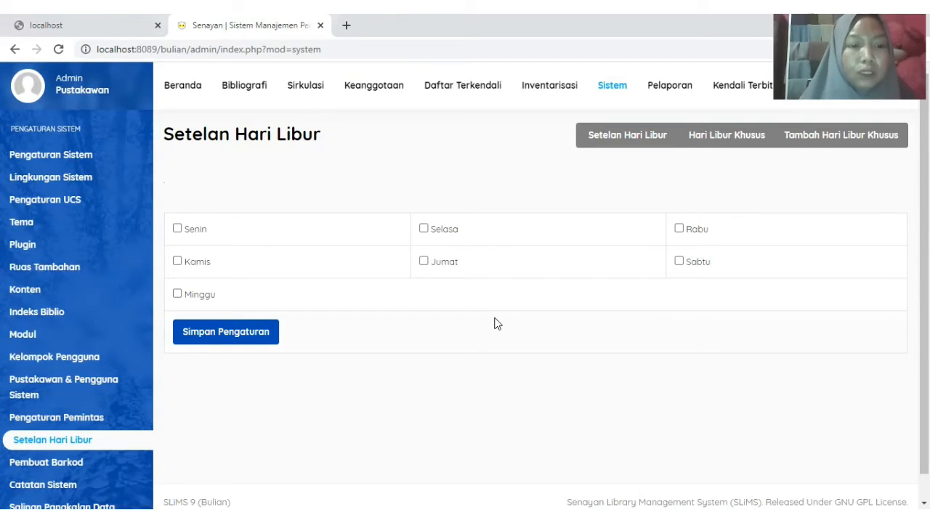
{"action": "left_click", "coordinate": [679, 263]}
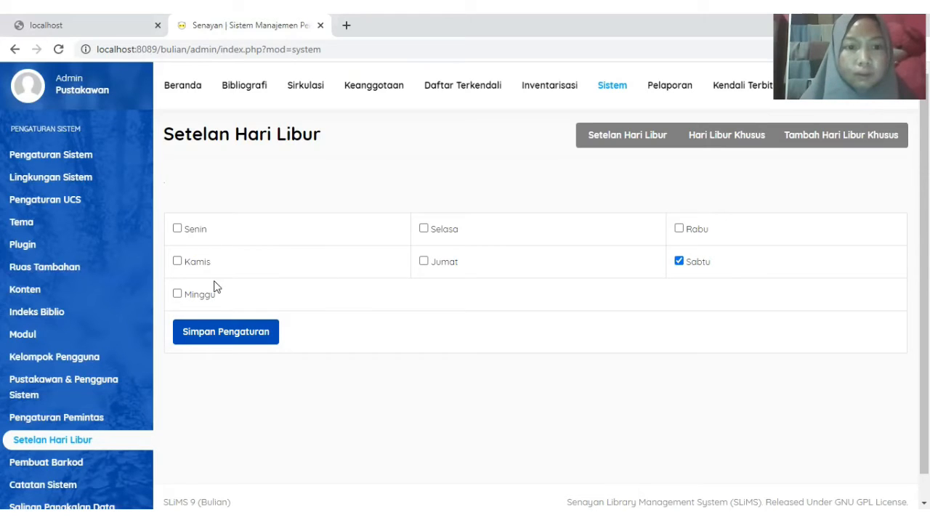
{"action": "left_click", "coordinate": [178, 297]}
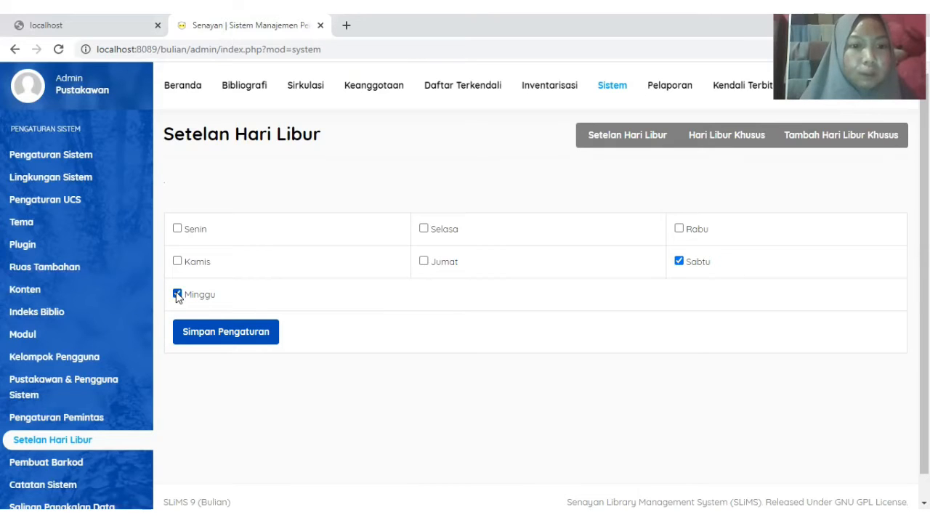
{"action": "left_click", "coordinate": [225, 339]}
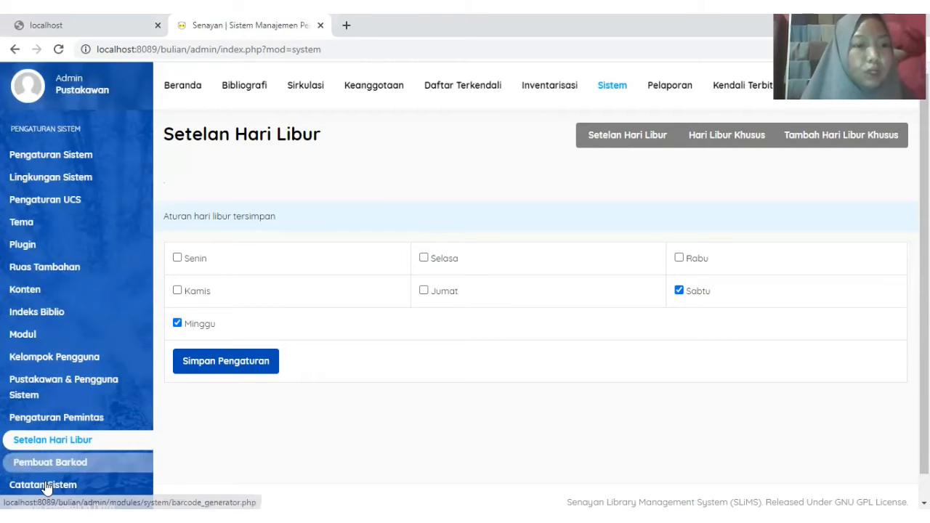
- Generate a barcode for code A100001 in Pembuat Barkod, then close its preview
{"action": "left_click", "coordinate": [88, 470]}
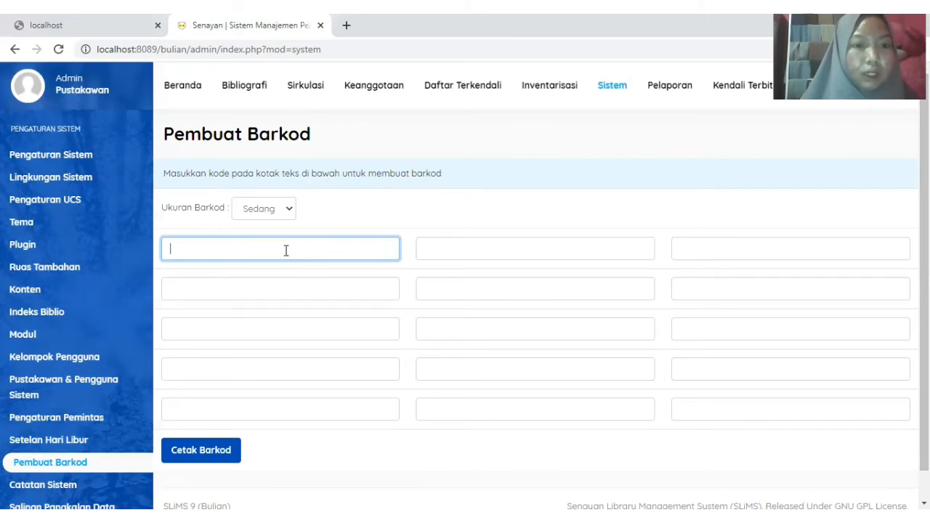
{"action": "type", "text": "A"}
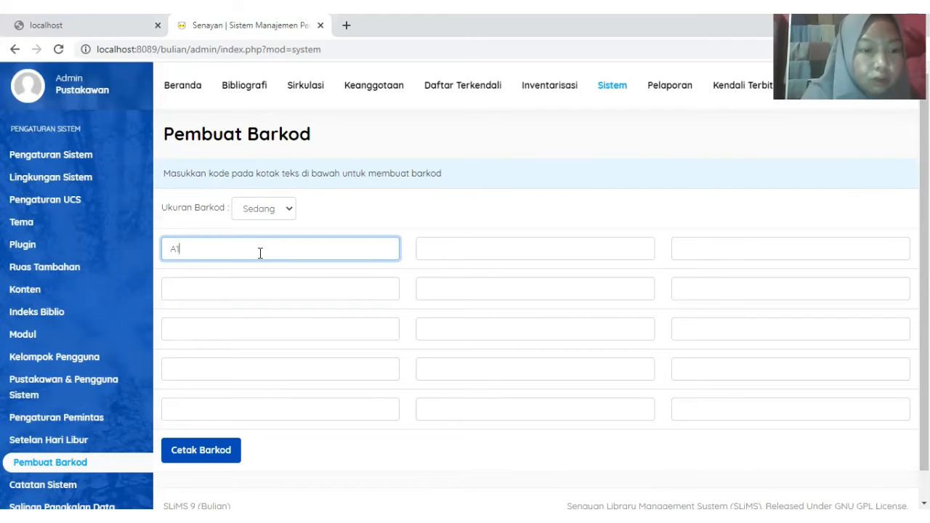
{"action": "type", "text": "10000"}
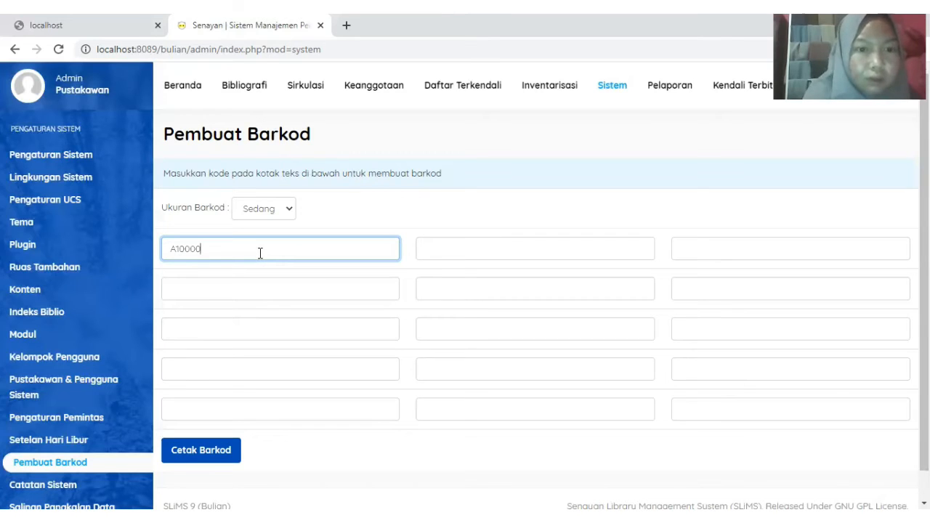
{"action": "type", "text": "1"}
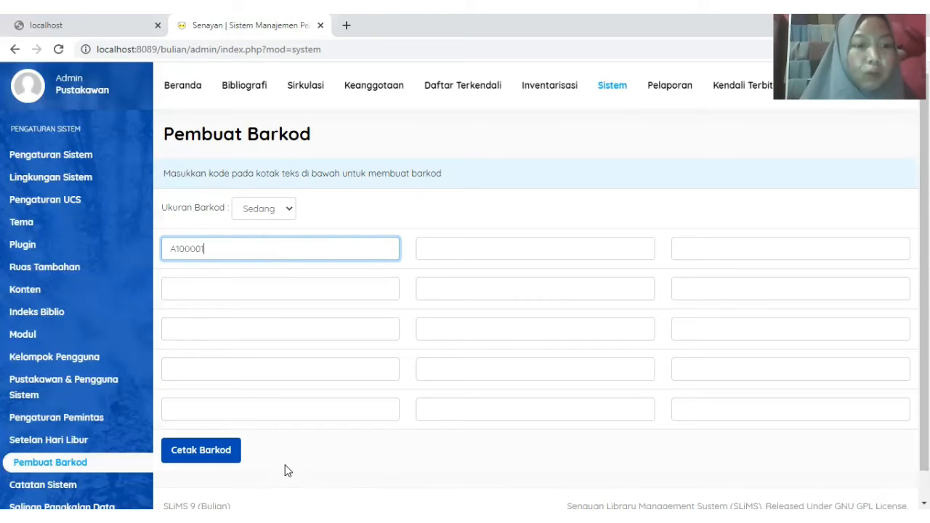
{"action": "left_click", "coordinate": [206, 450]}
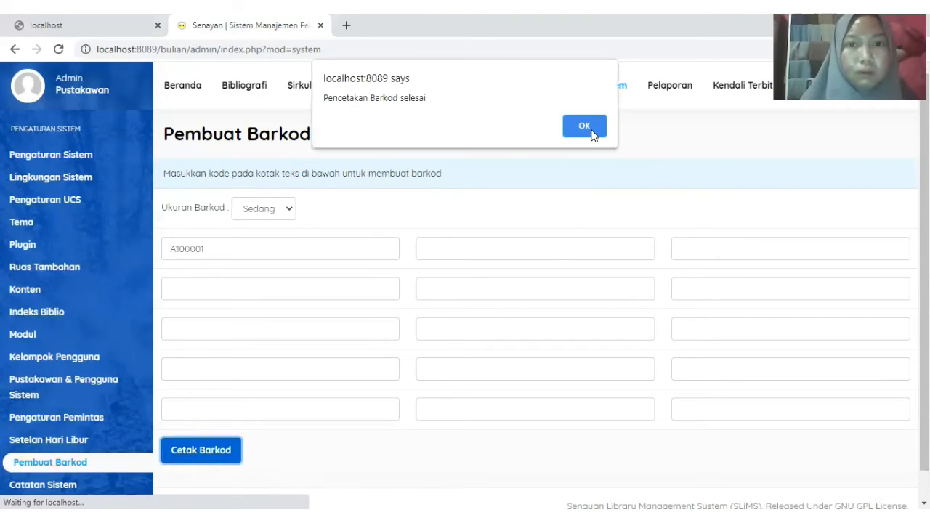
{"action": "left_click", "coordinate": [584, 127]}
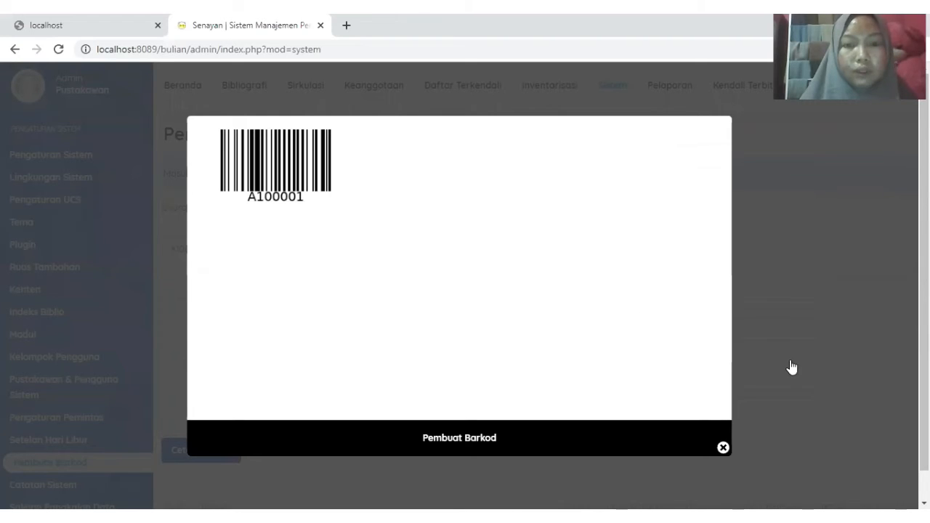
{"action": "left_click", "coordinate": [722, 449]}
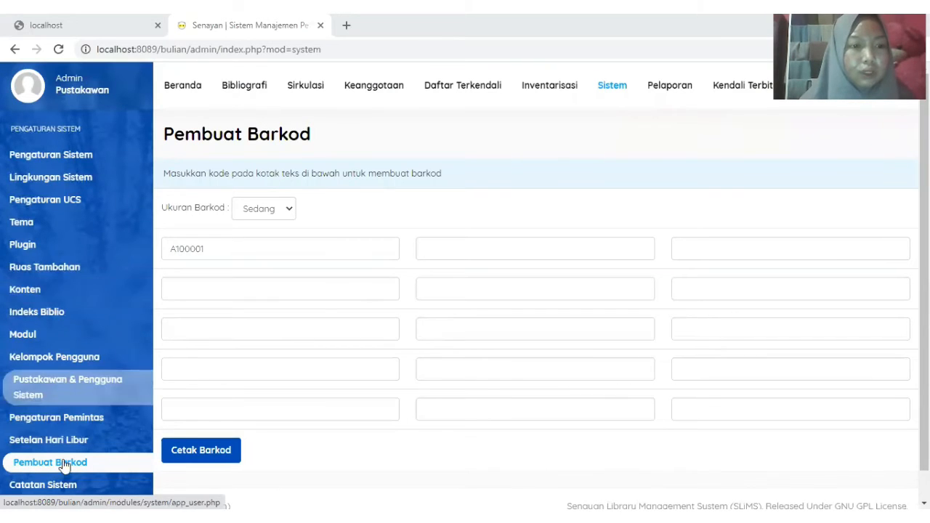
- Open Catatan Sistem and scroll through the recent log entries
{"action": "left_click", "coordinate": [67, 485]}
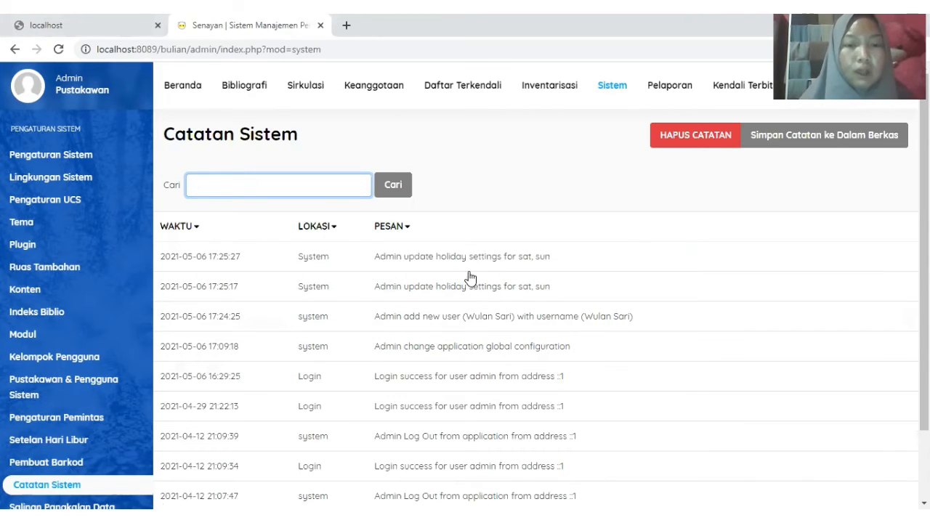
{"action": "scroll", "coordinate": [537, 327], "scroll_direction": "down", "scroll_amount": 2}
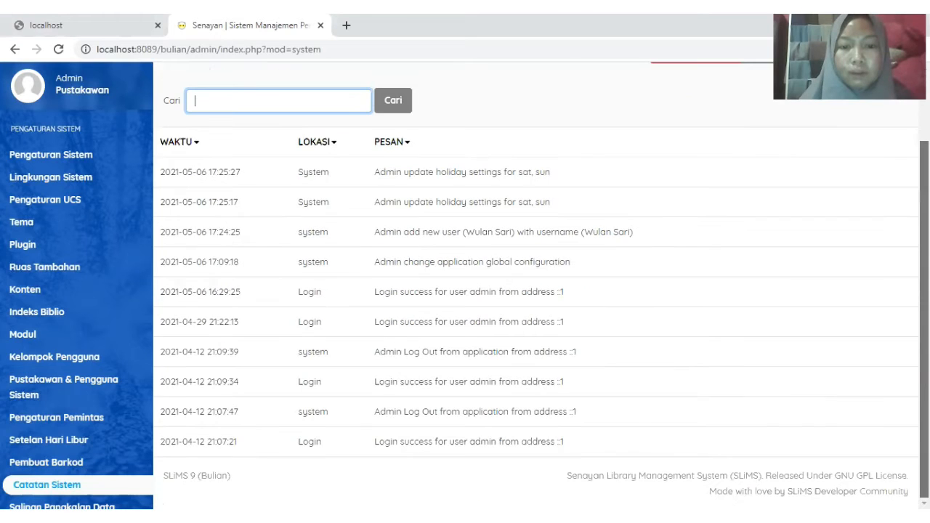
{"action": "scroll", "coordinate": [537, 327], "scroll_direction": "up", "scroll_amount": 2}
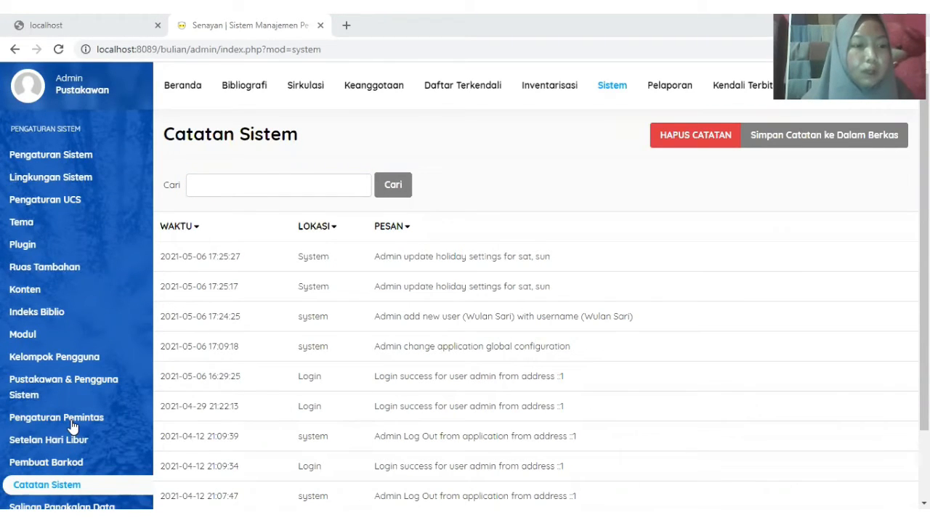
- Create a new database backup and download backup_20210506_173523.sql
{"action": "left_click", "coordinate": [58, 506]}
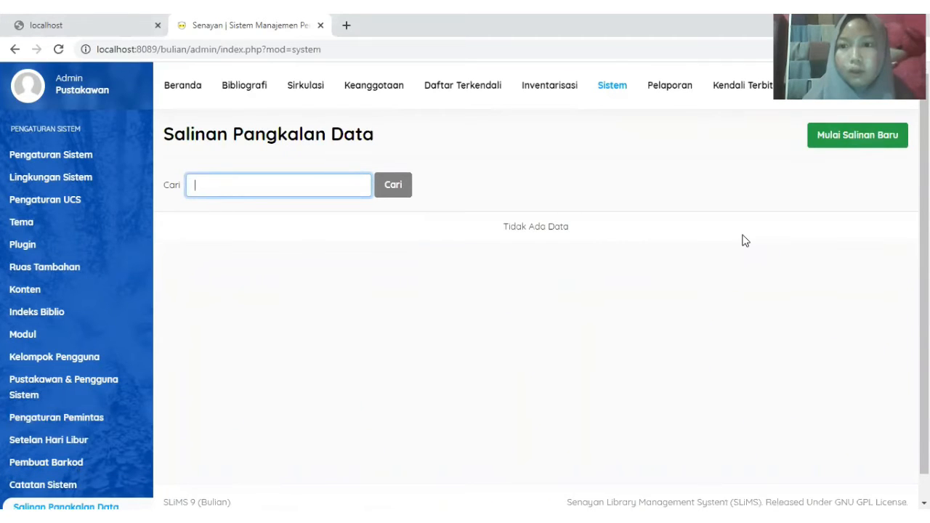
{"action": "left_click", "coordinate": [857, 135]}
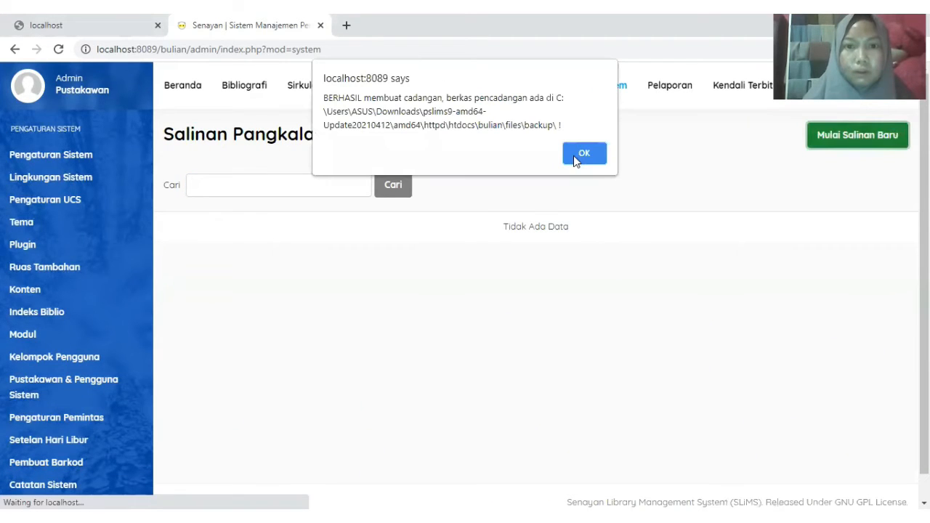
{"action": "left_click", "coordinate": [583, 154]}
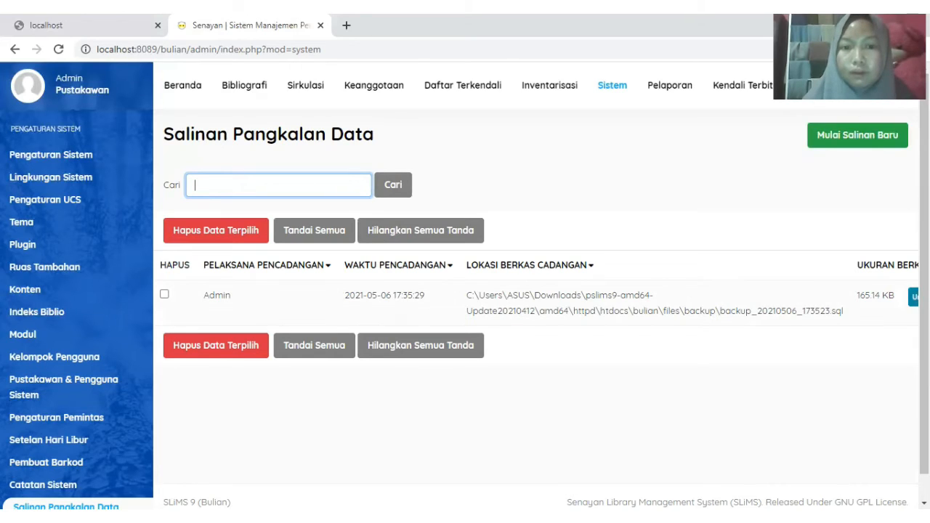
{"action": "left_click", "coordinate": [913, 296]}
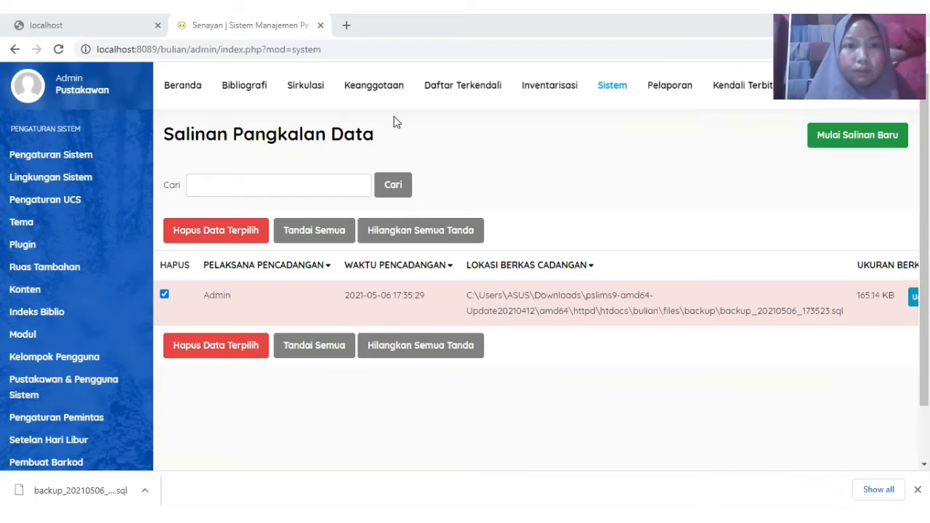
{"action": "left_click", "coordinate": [371, 89]}
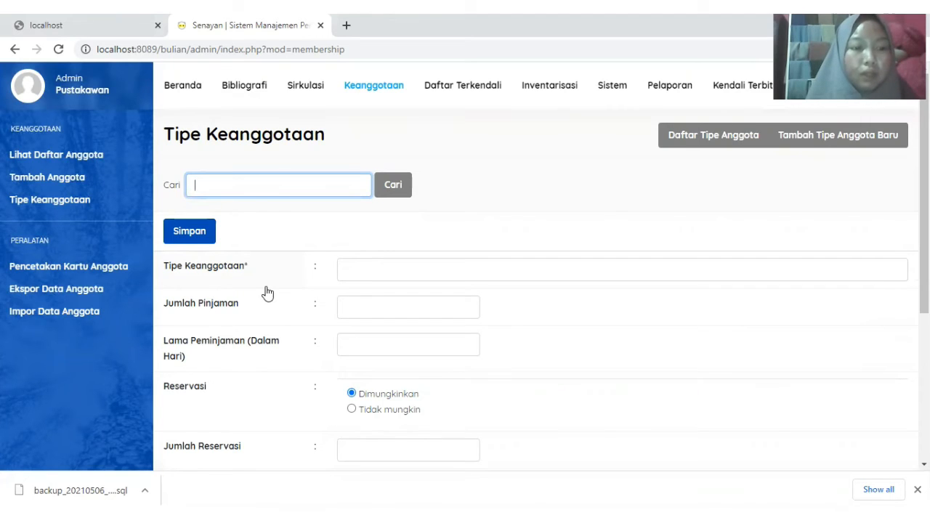
- Name the new membership type Dosen with a loan limit of 5 and a loan duration of 14 hari
{"action": "left_click", "coordinate": [391, 266]}
{"action": "type", "text": "D"}
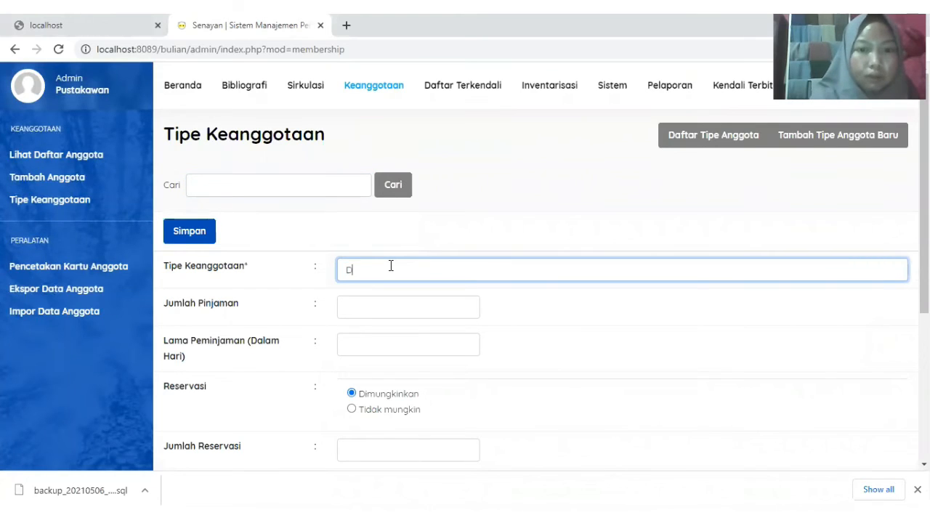
{"action": "type", "text": "osen"}
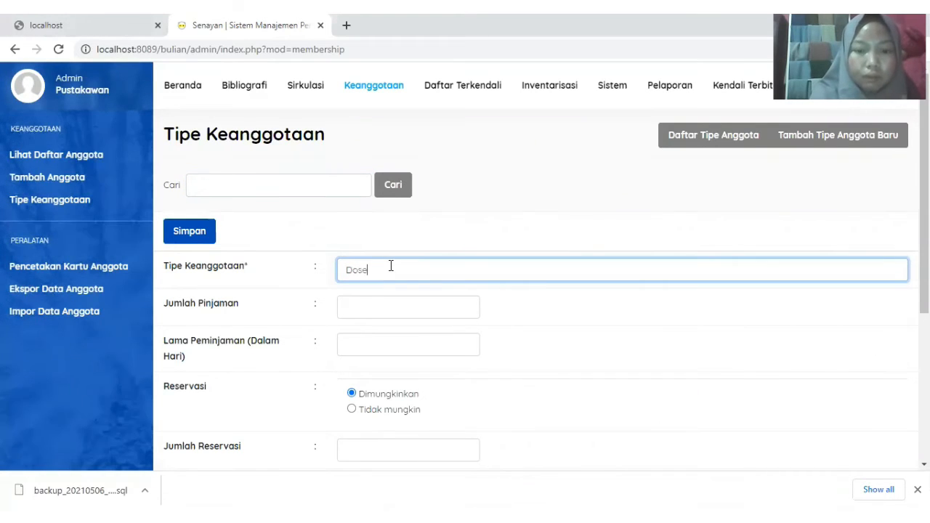
{"action": "left_click", "coordinate": [362, 308]}
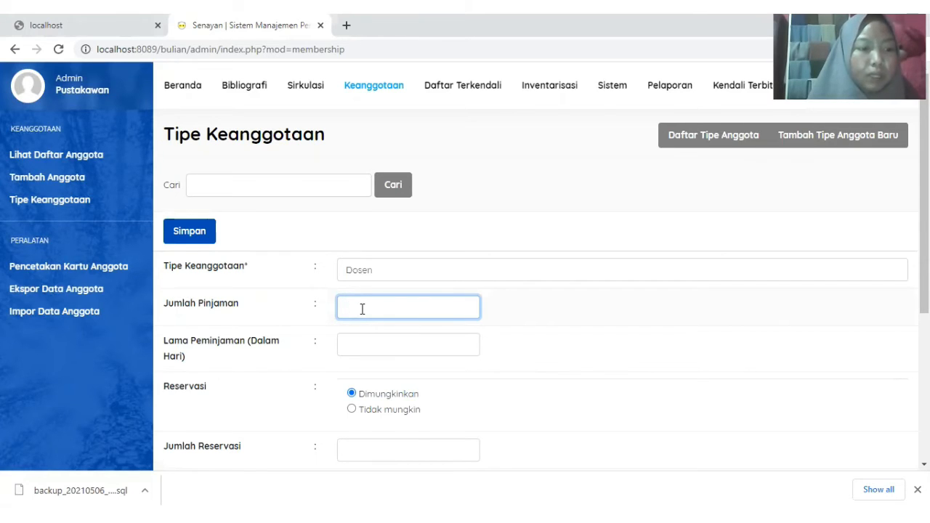
{"action": "type", "text": "5"}
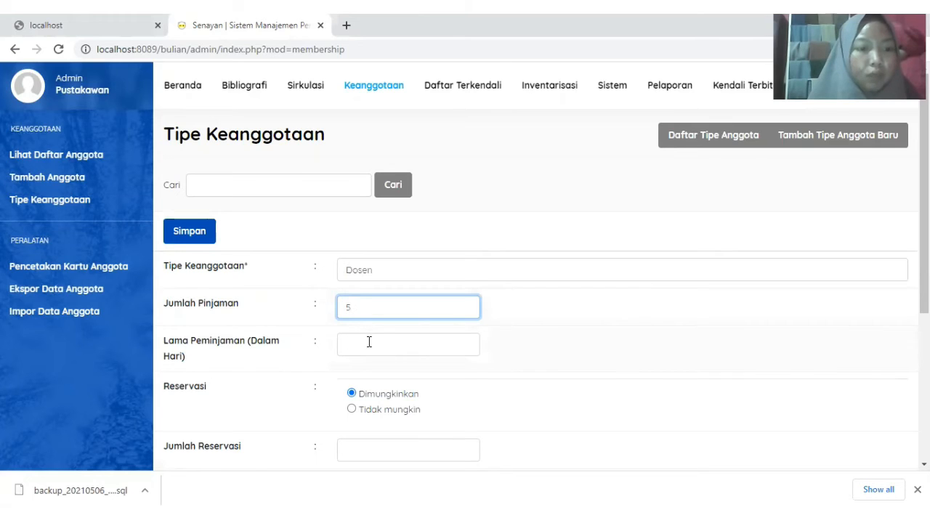
{"action": "left_click", "coordinate": [371, 340]}
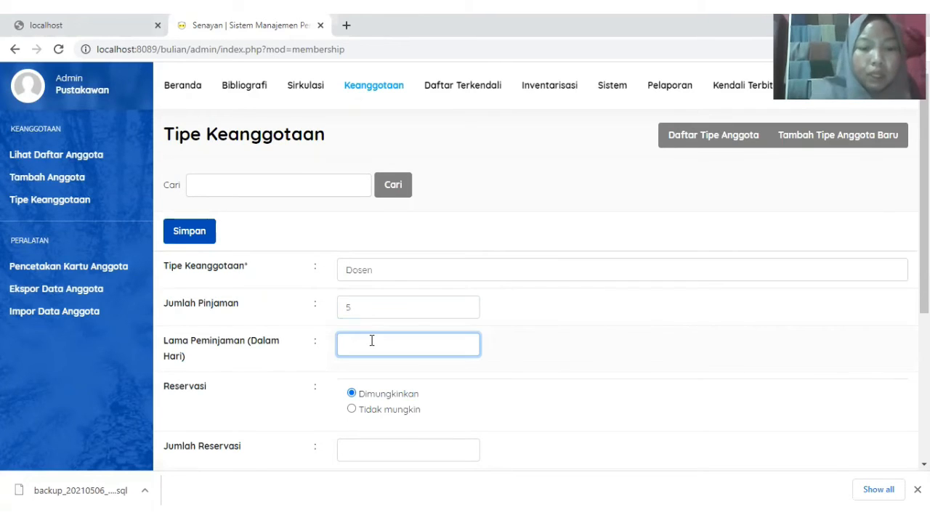
{"action": "type", "text": "14"}
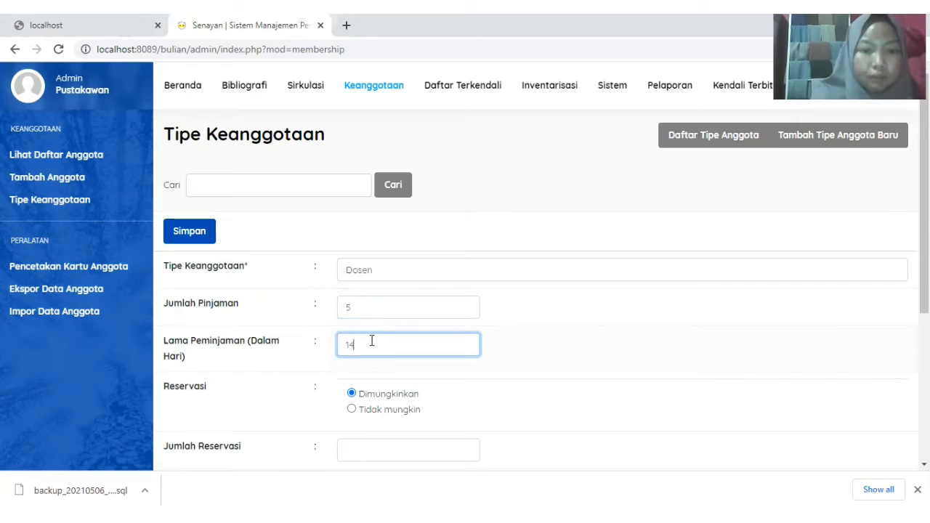
{"action": "type", "text": " har"}
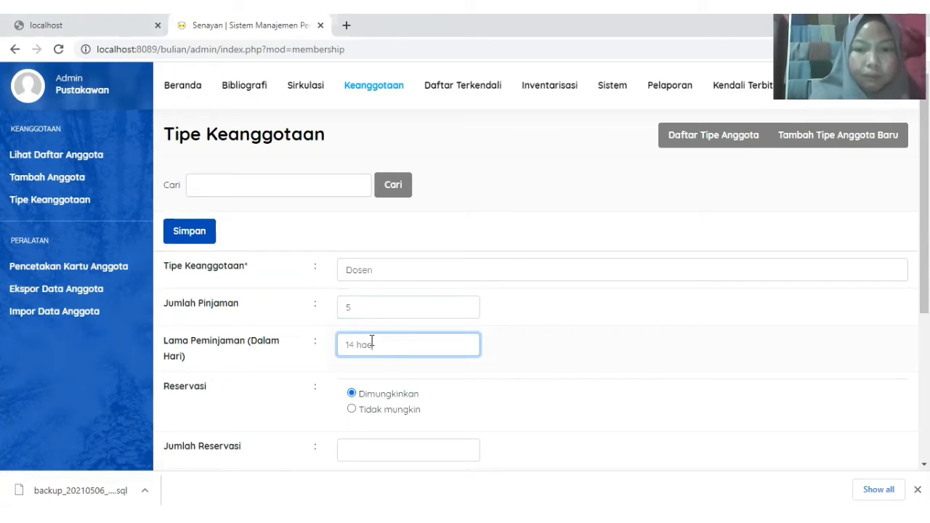
{"action": "key", "text": "BackSpace"}
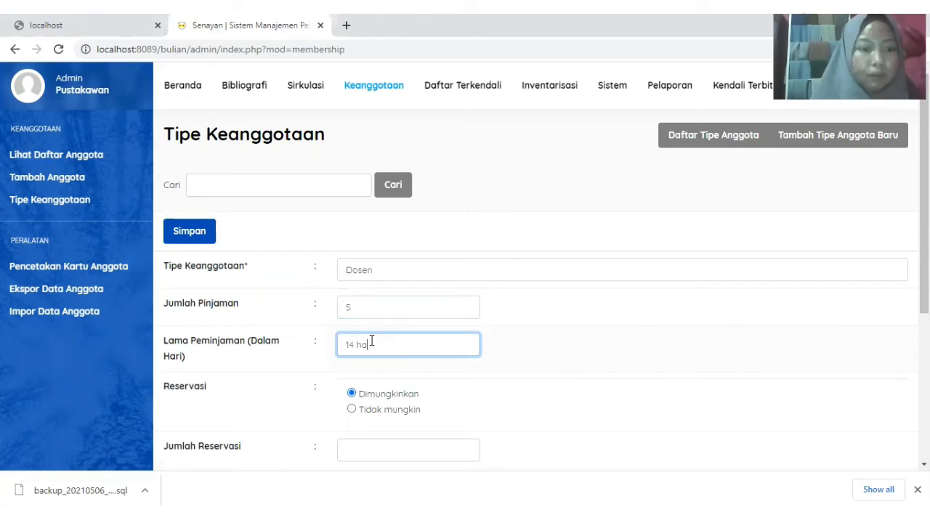
{"action": "type", "text": "ri"}
{"action": "left_click", "coordinate": [373, 289]}
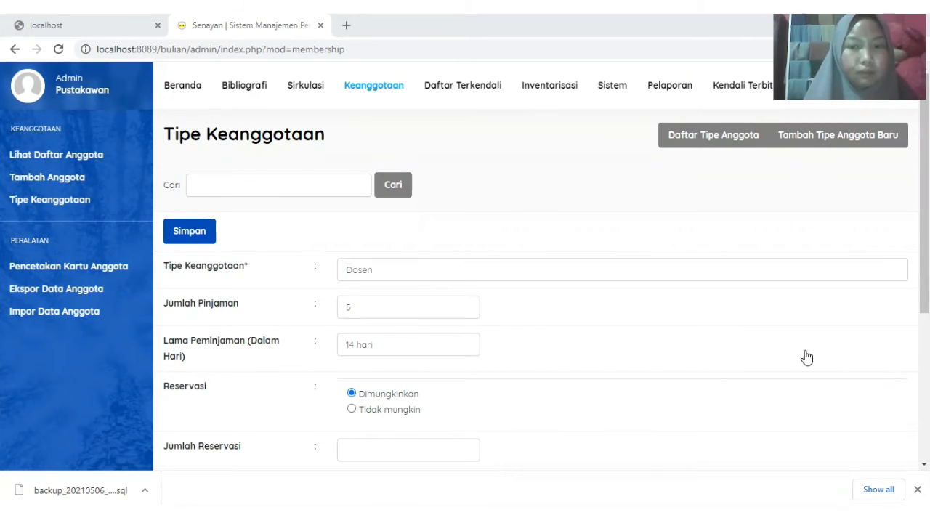
{"action": "left_click_drag", "start_coordinate": [924, 210], "coordinate": [924, 251]}
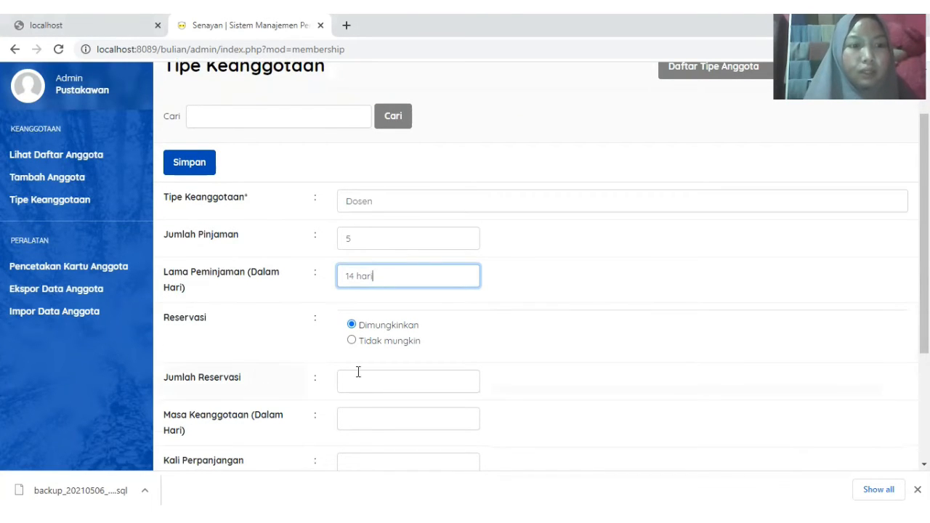
- Give Dosen 2 reservations, an 1800-day membership period and 1 renewal
{"action": "left_click", "coordinate": [380, 383]}
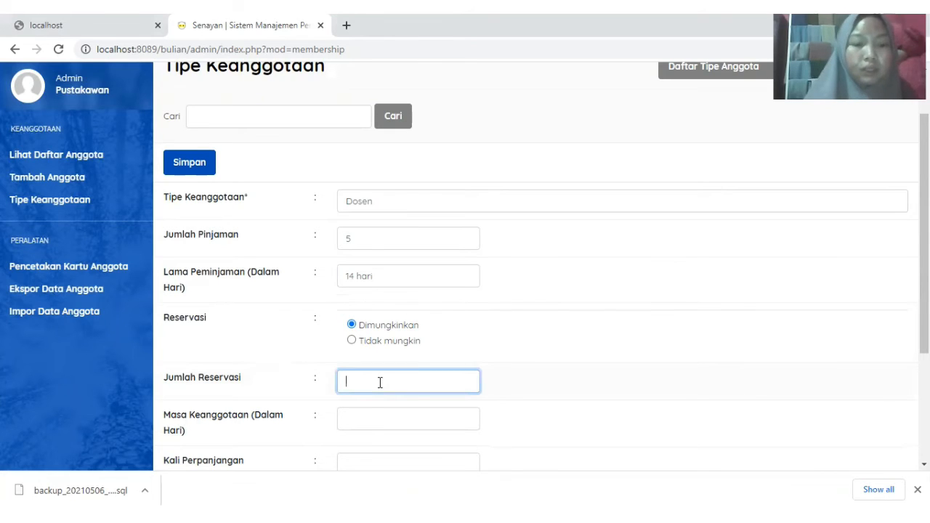
{"action": "type", "text": "2"}
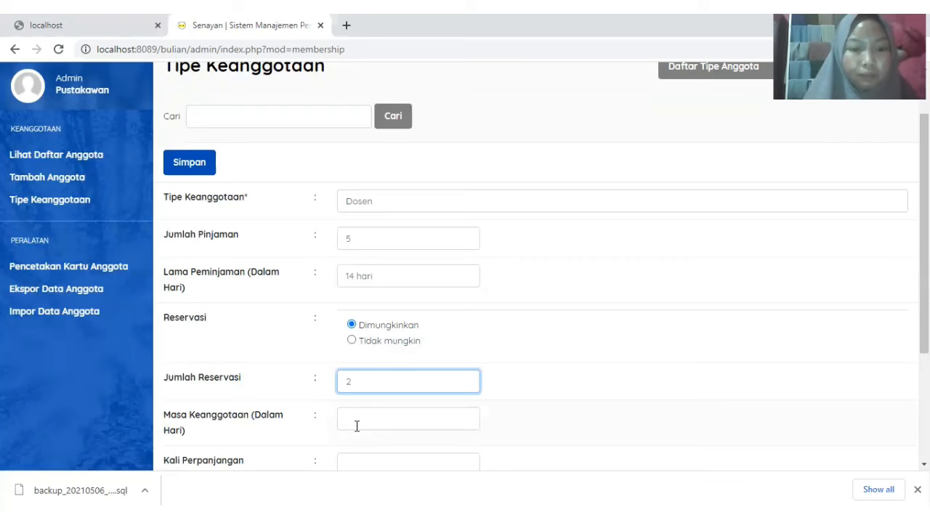
{"action": "left_click", "coordinate": [356, 427]}
{"action": "type", "text": "1"}
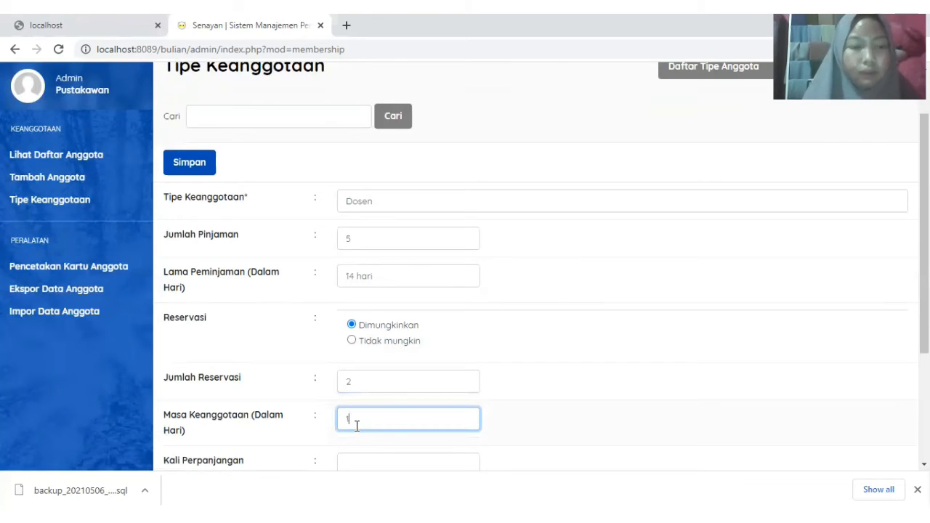
{"action": "type", "text": "800"}
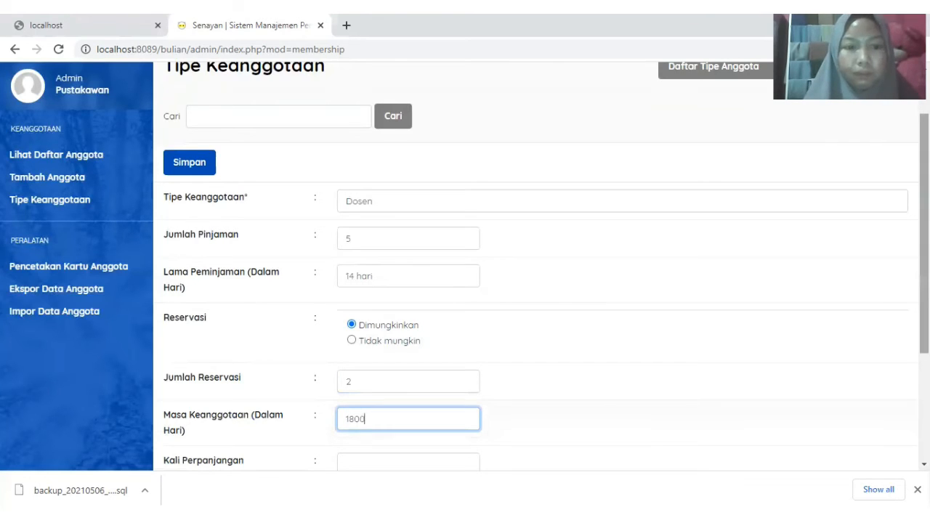
{"action": "scroll", "coordinate": [538, 290], "scroll_direction": "down", "scroll_amount": 1}
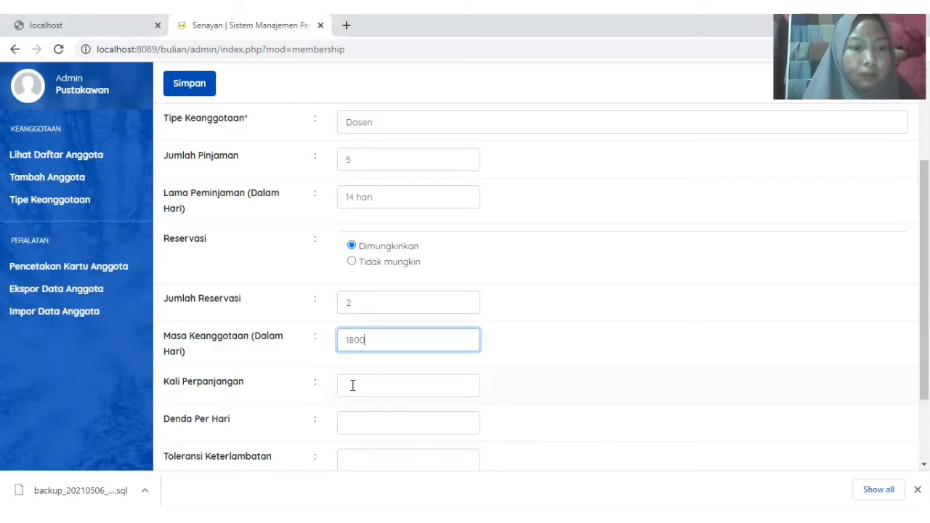
{"action": "left_click", "coordinate": [352, 385]}
{"action": "type", "text": "1"}
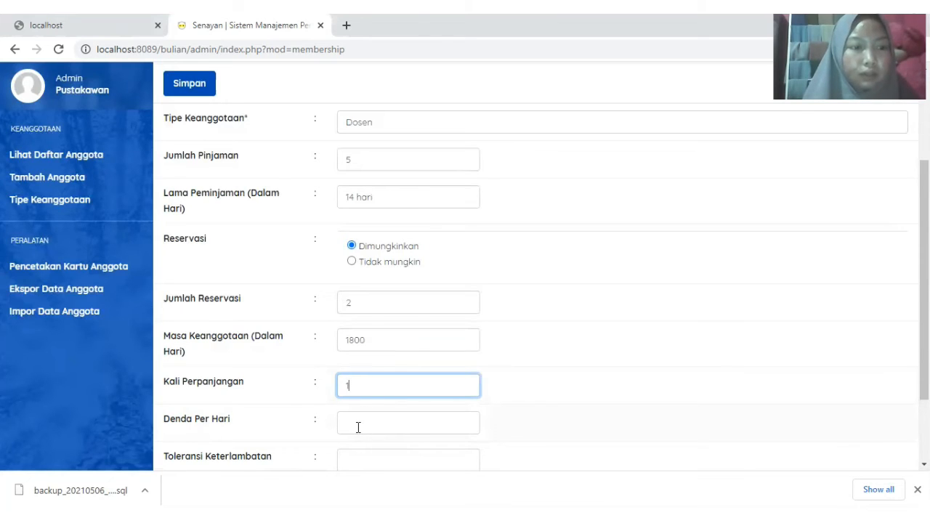
- Set a 2000 daily fine and 0 late tolerance, and save the Dosen type
{"action": "left_click", "coordinate": [357, 427]}
{"action": "type", "text": "000"}
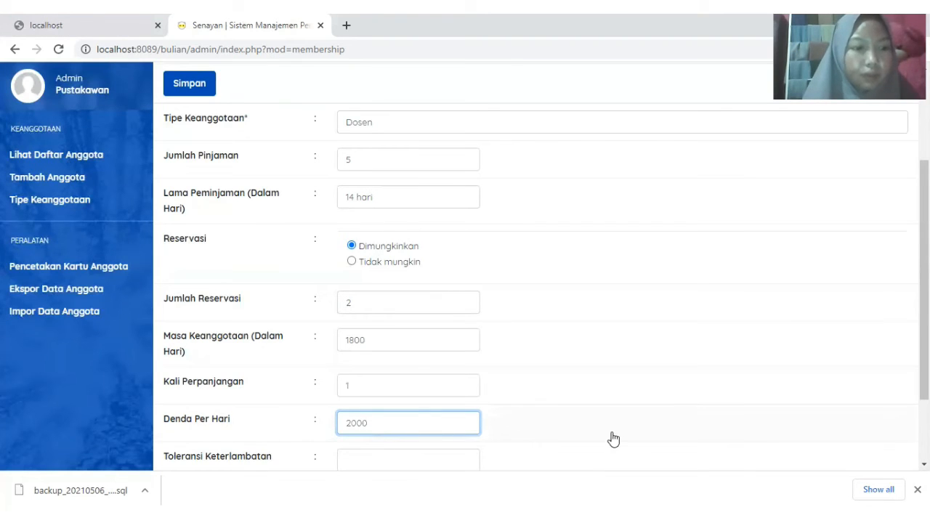
{"action": "scroll", "coordinate": [538, 276], "scroll_direction": "down", "scroll_amount": 1}
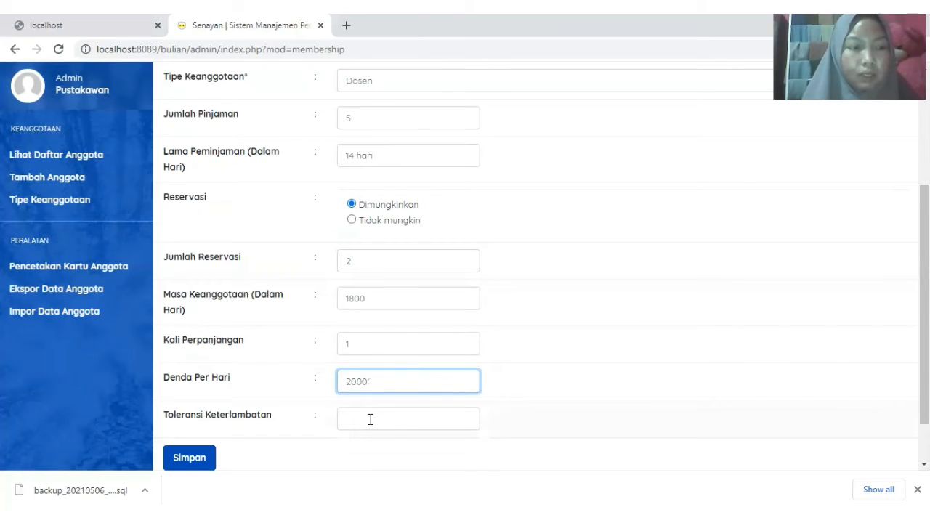
{"action": "left_click", "coordinate": [369, 419]}
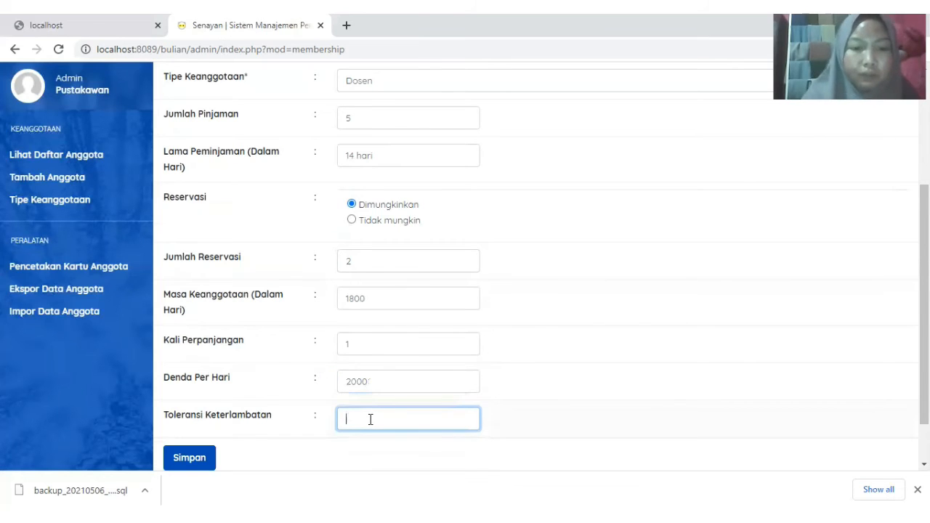
{"action": "type", "text": "0"}
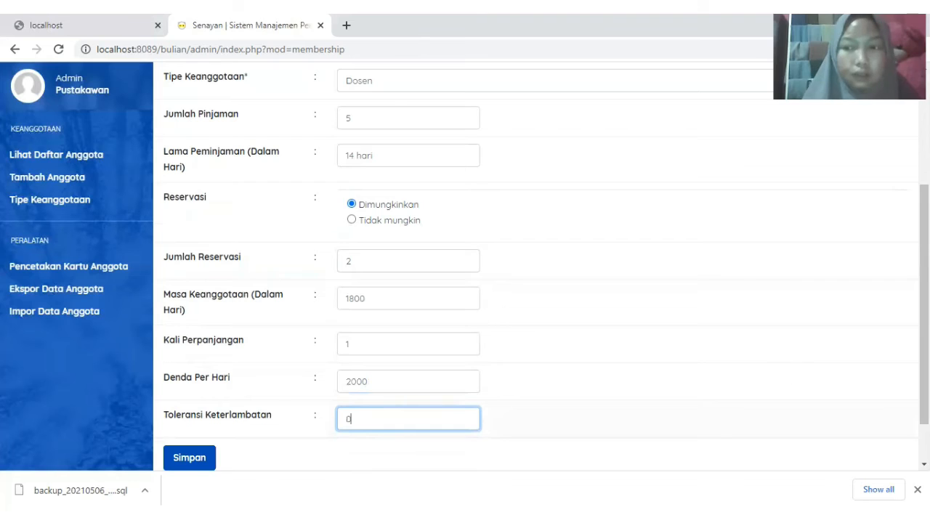
{"action": "scroll", "coordinate": [521, 397], "scroll_direction": "down", "scroll_amount": 1}
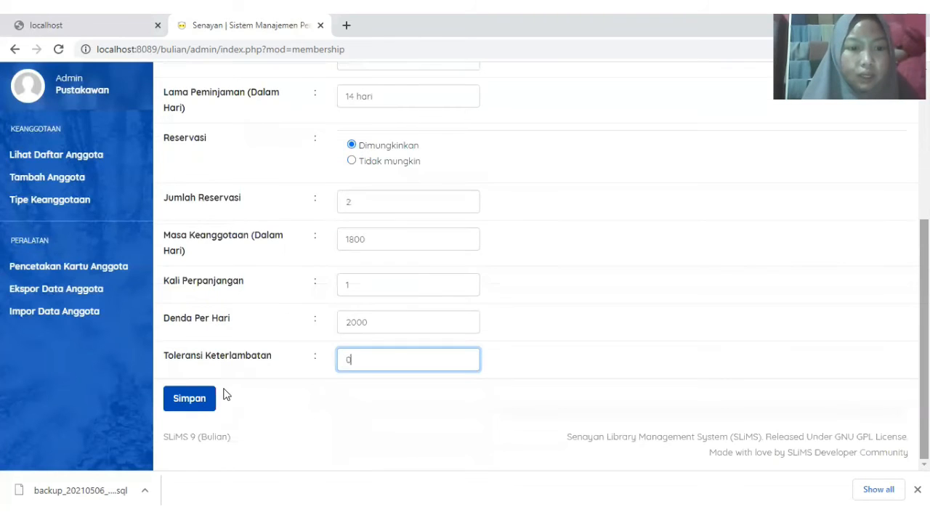
{"action": "left_click", "coordinate": [190, 399]}
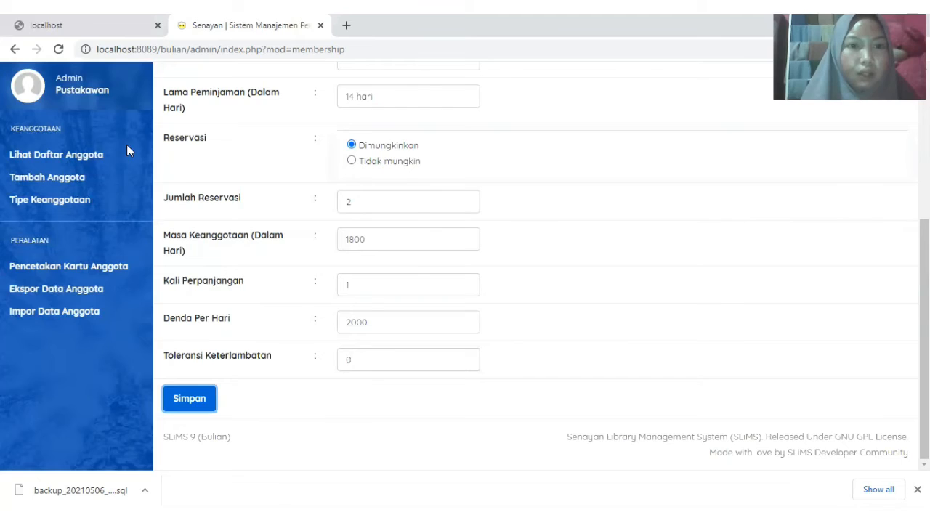
{"action": "left_click", "coordinate": [60, 182]}
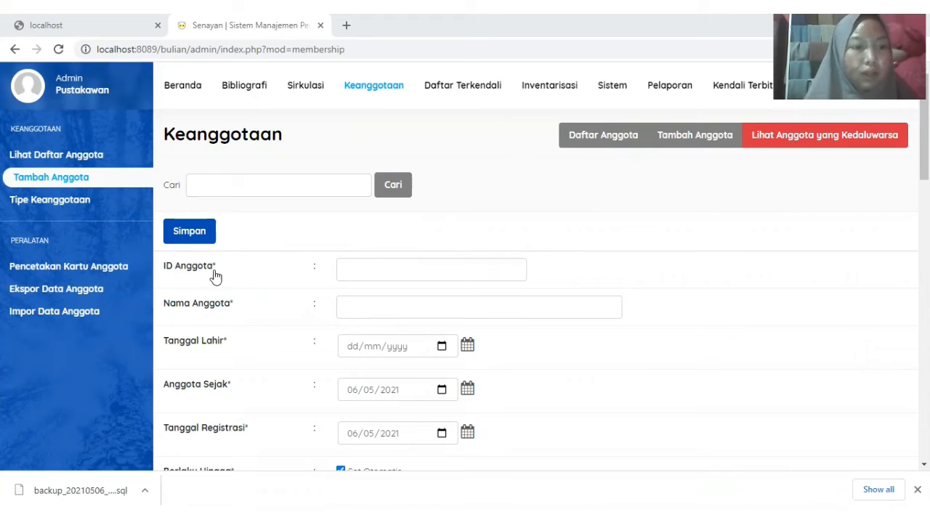
- Enter the new member's ID and name on the Tambah Anggota form
{"action": "left_click", "coordinate": [365, 266]}
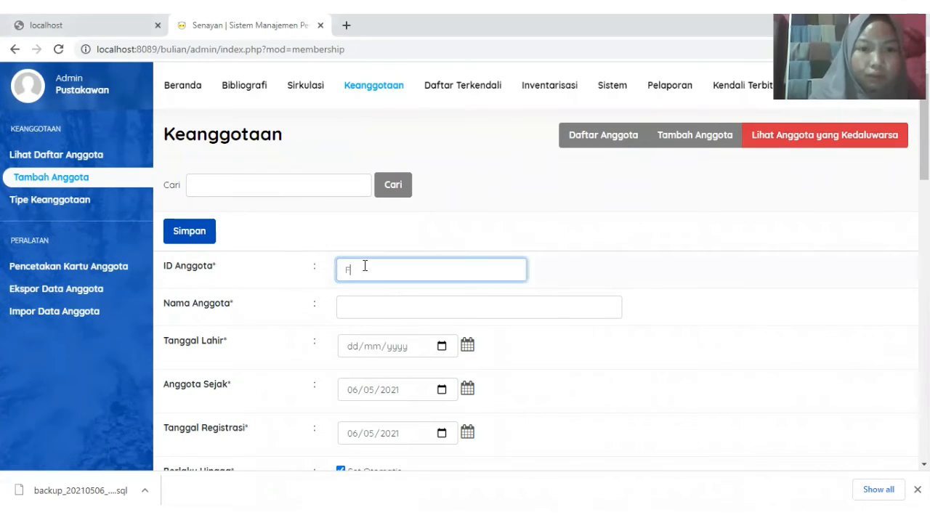
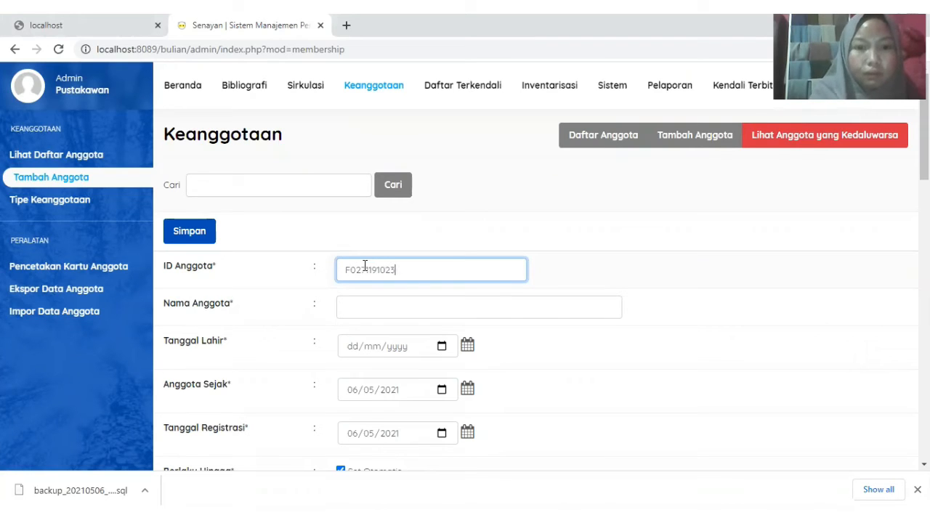
{"action": "left_click", "coordinate": [371, 305]}
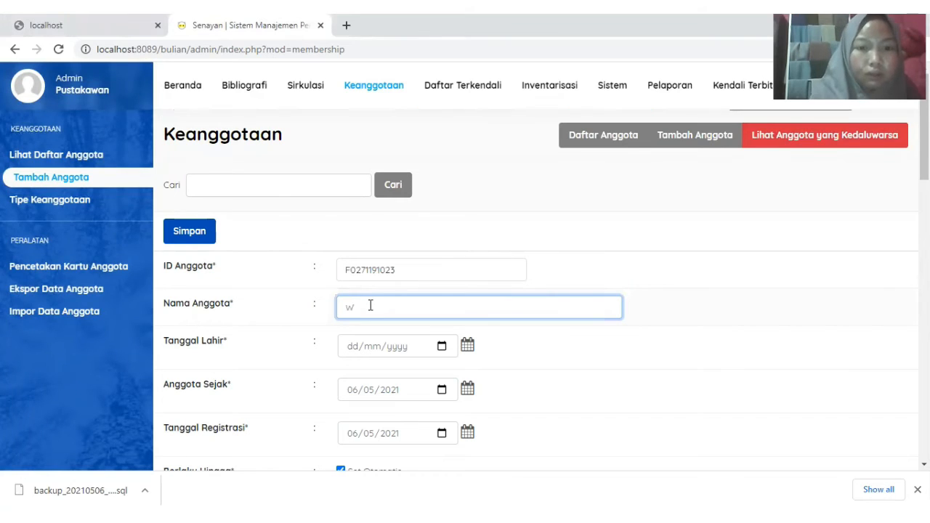
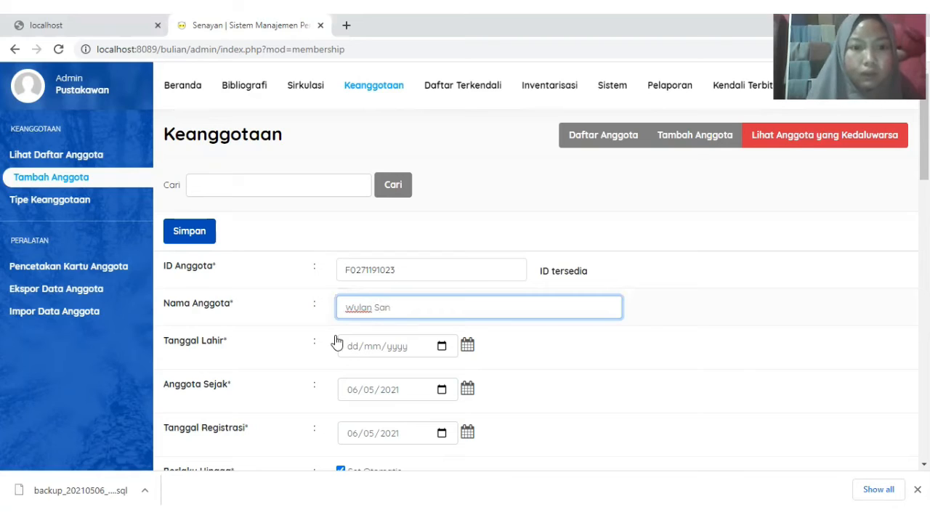
{"action": "left_click", "coordinate": [363, 346]}
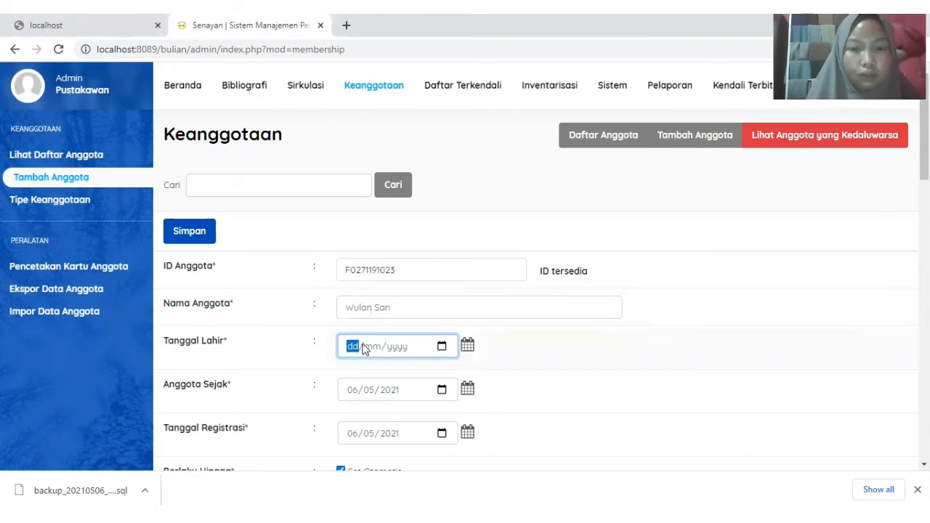
{"action": "left_click", "coordinate": [471, 348]}
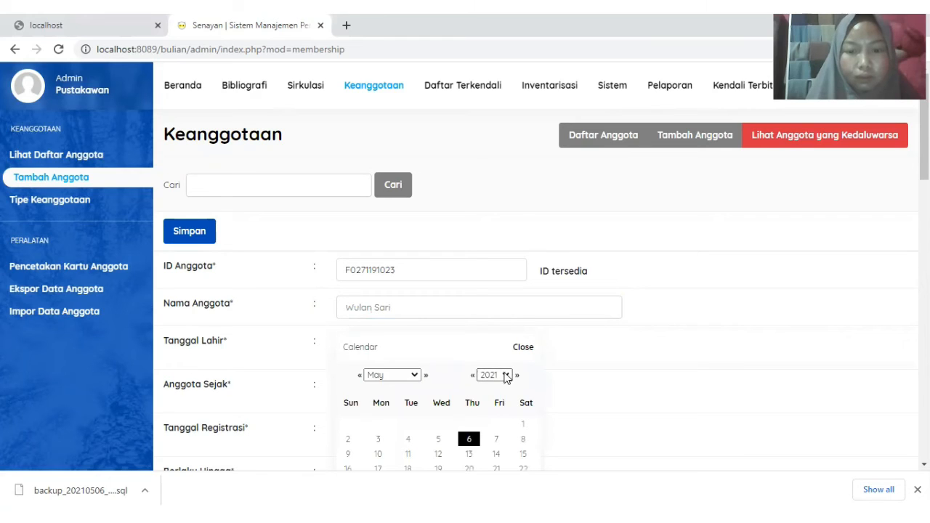
{"action": "left_click", "coordinate": [507, 375]}
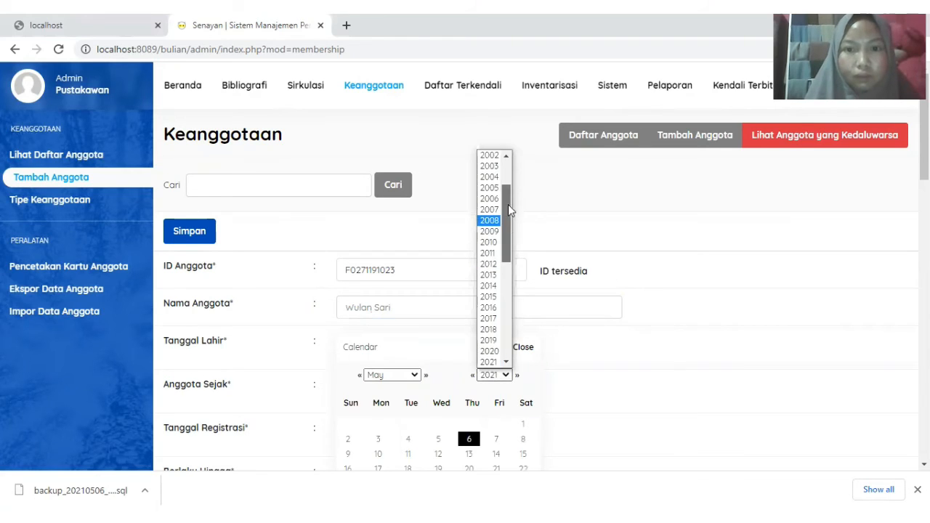
{"action": "left_click_drag", "start_coordinate": [509, 210], "coordinate": [506, 183]}
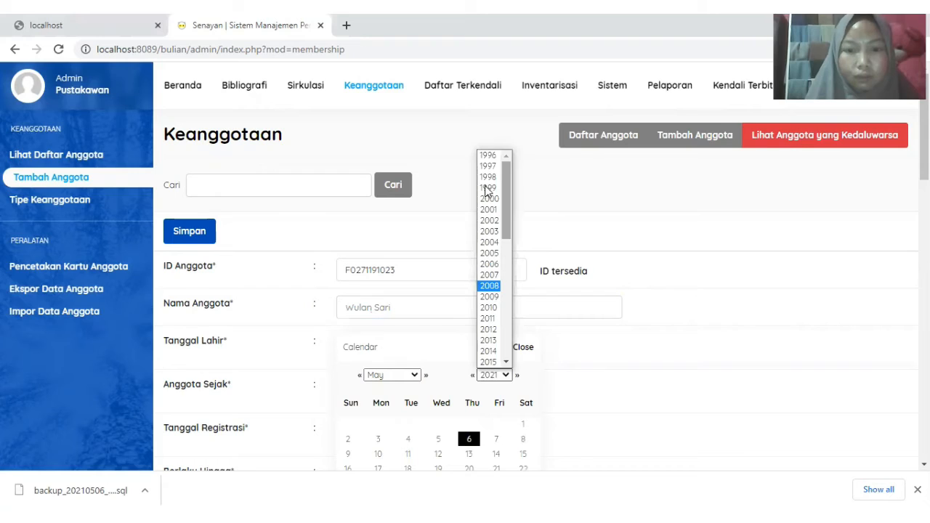
{"action": "left_click", "coordinate": [487, 188]}
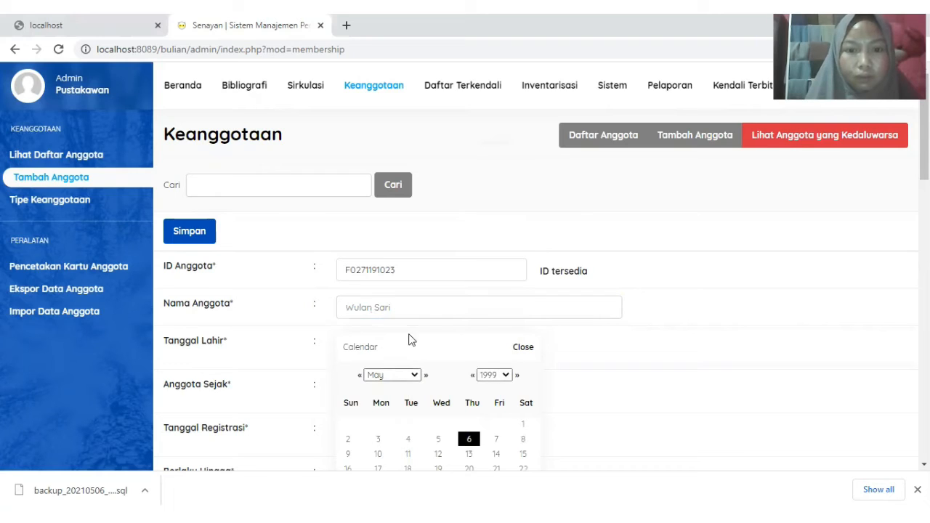
{"action": "left_click", "coordinate": [396, 374]}
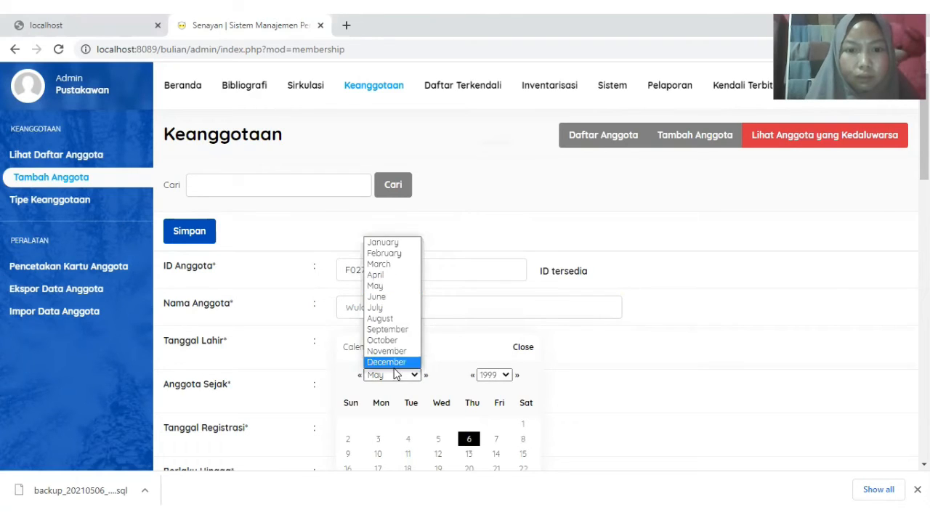
{"action": "left_click", "coordinate": [406, 375]}
{"action": "left_click", "coordinate": [411, 375]}
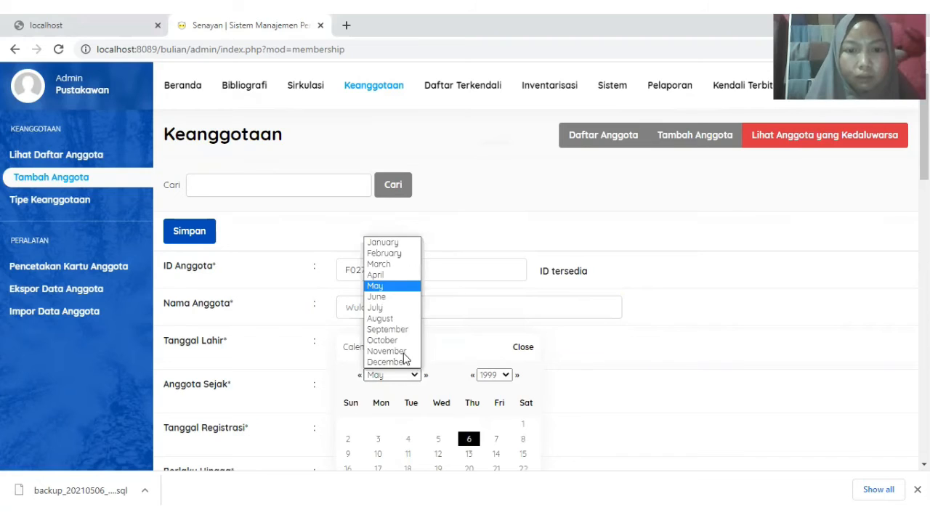
{"action": "key", "text": "Return"}
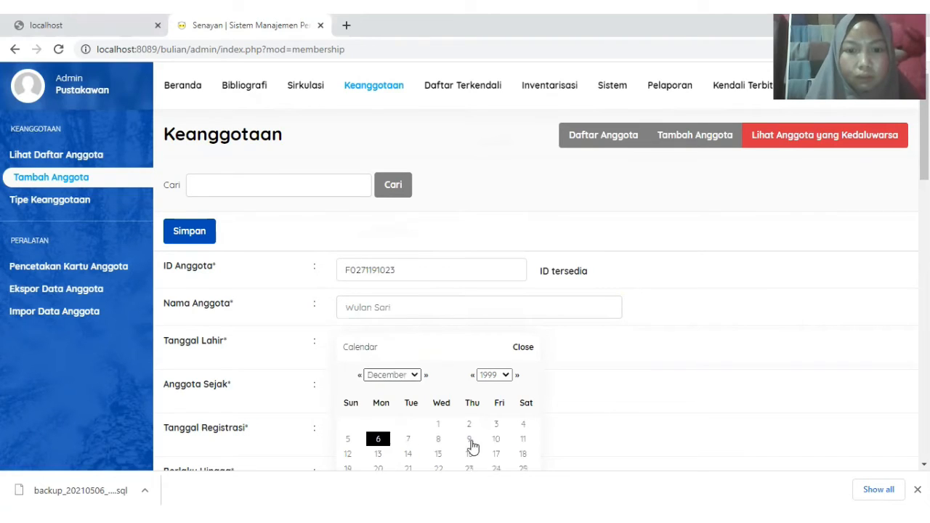
{"action": "left_click", "coordinate": [438, 439]}
{"action": "scroll", "coordinate": [533, 322], "scroll_direction": "down", "scroll_amount": 1}
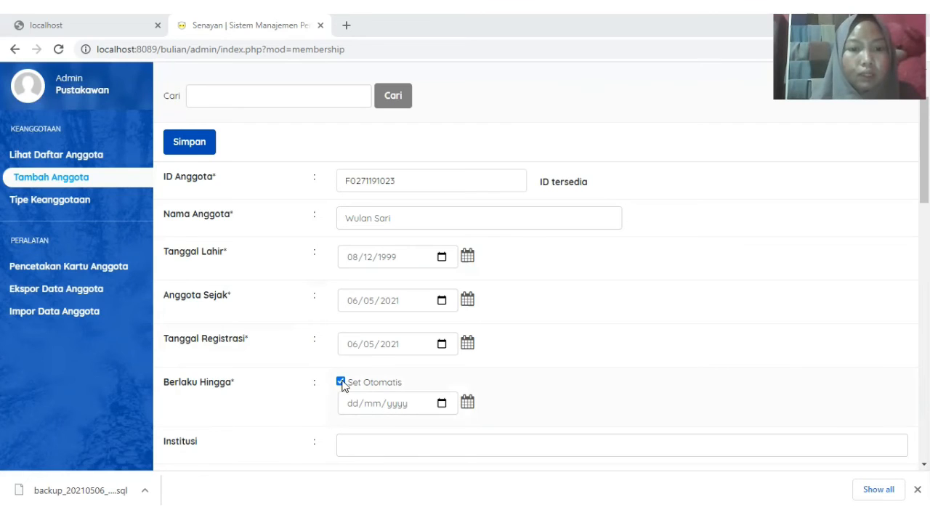
- Keep the expiry date automatic and enter FKIP D3 PERPUSTAKAAN as the institution
{"action": "left_click", "coordinate": [340, 382]}
{"action": "scroll", "coordinate": [338, 385], "scroll_direction": "down", "scroll_amount": 2}
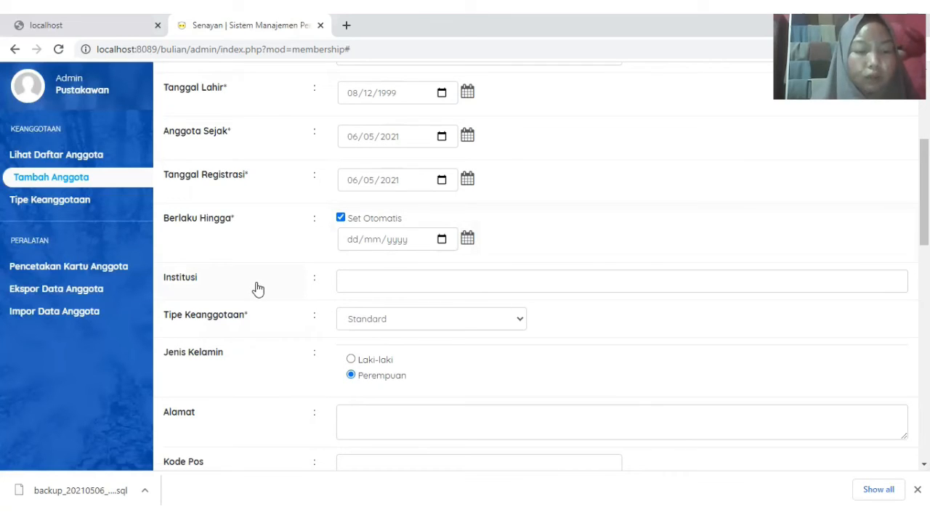
{"action": "left_click", "coordinate": [364, 276]}
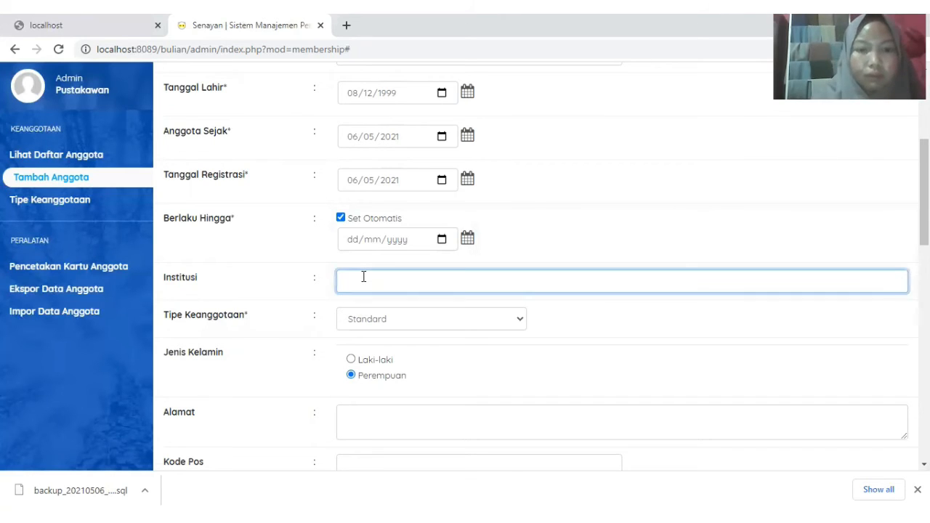
{"action": "type", "text": "FKIP"}
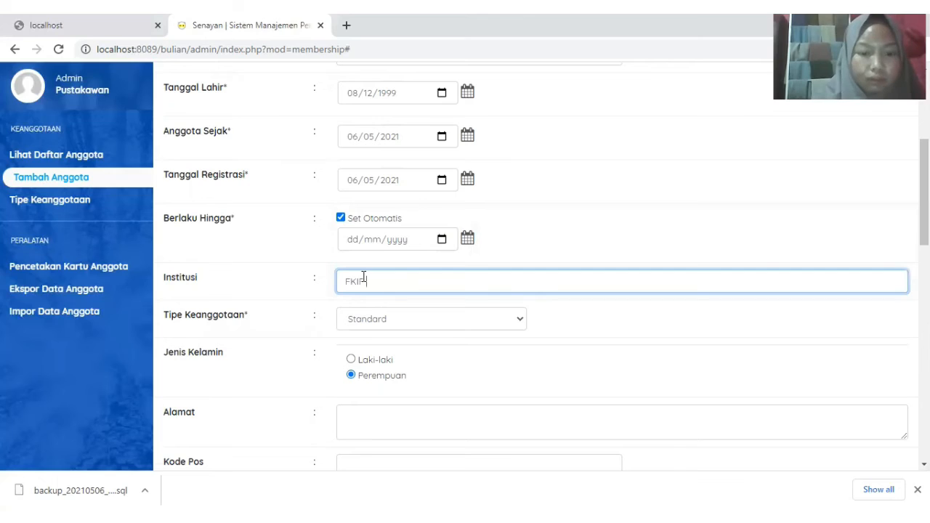
{"action": "type", "text": " D3 P"}
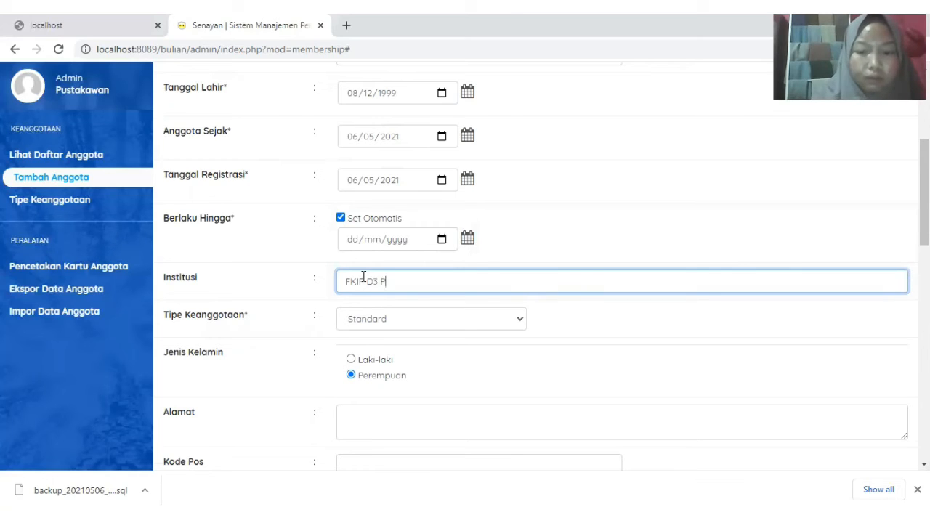
{"action": "type", "text": "ERPUSTAKA"}
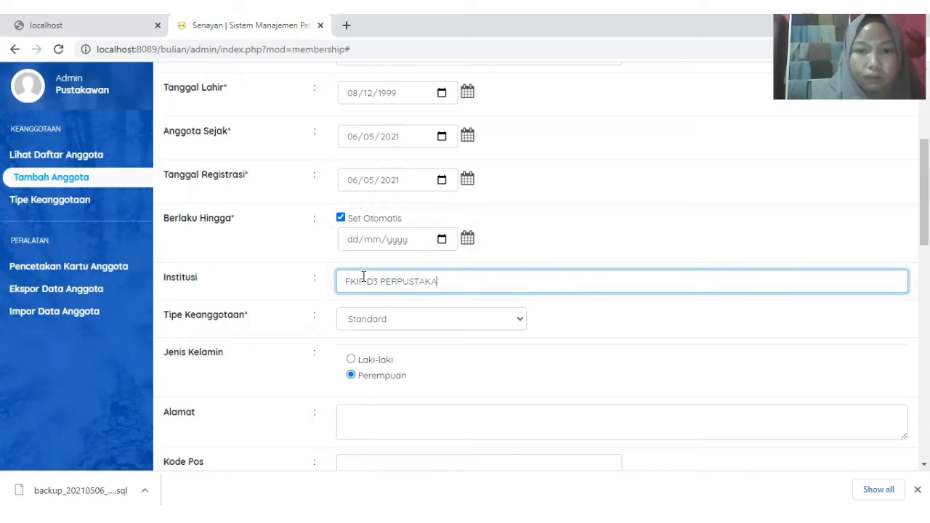
{"action": "type", "text": "AN"}
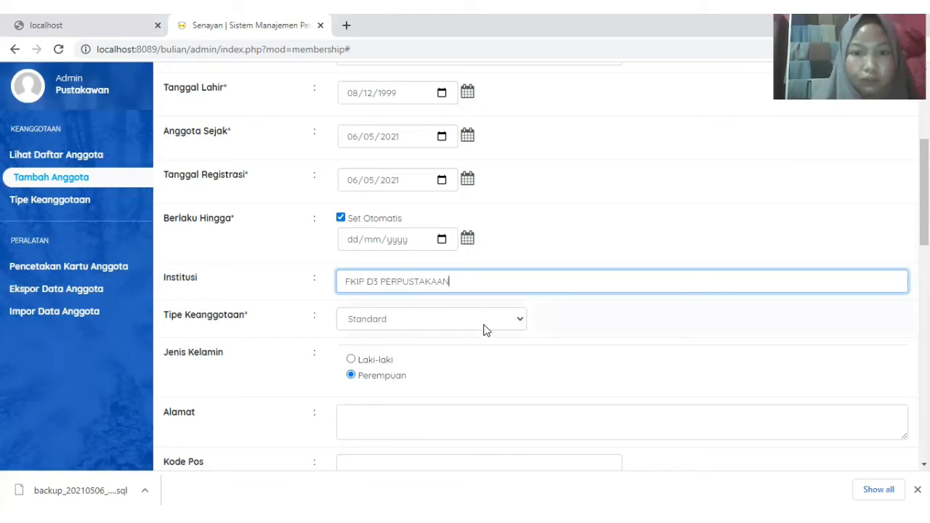
- Leave the membership type set to Standard
{"action": "left_click", "coordinate": [413, 325]}
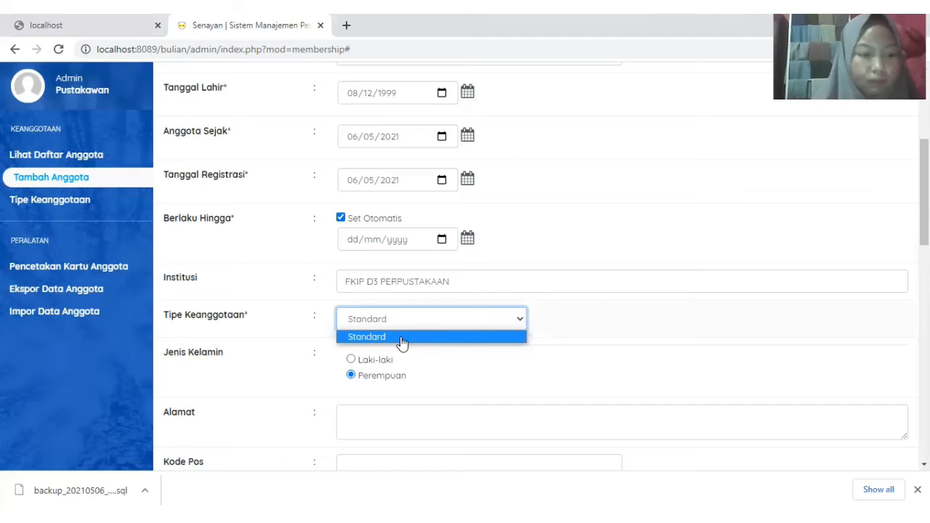
{"action": "left_click", "coordinate": [402, 339]}
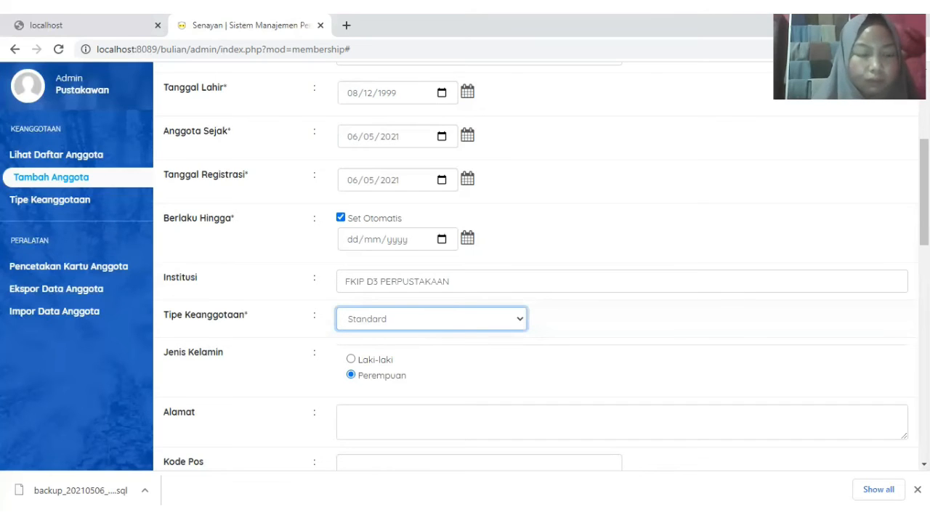
{"action": "scroll", "coordinate": [923, 192], "scroll_direction": "down", "scroll_amount": 1}
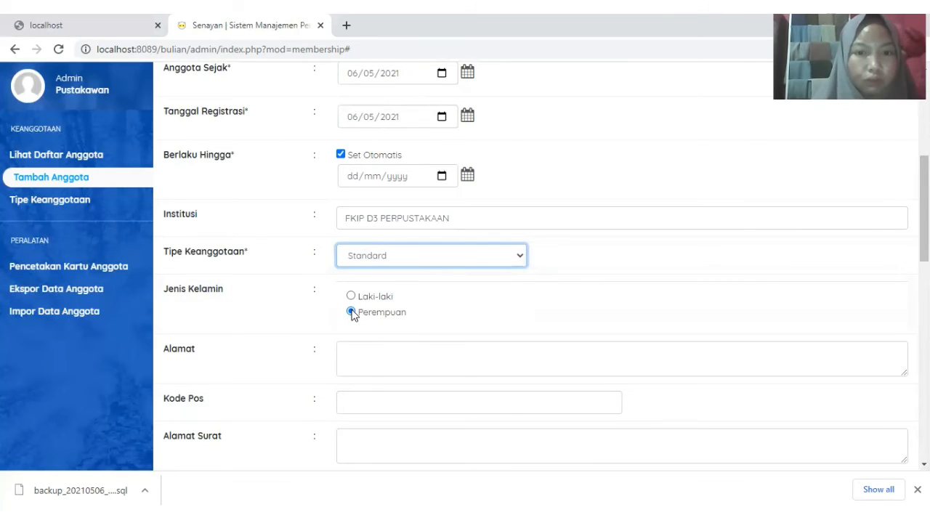
{"action": "left_click", "coordinate": [520, 254]}
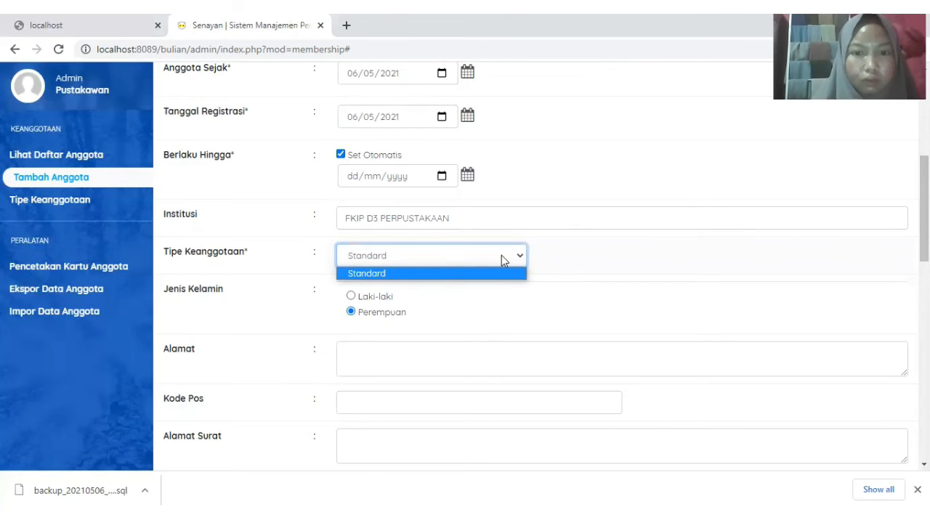
{"action": "left_click", "coordinate": [433, 254]}
{"action": "left_click", "coordinate": [478, 273]}
{"action": "left_click", "coordinate": [478, 276]}
{"action": "scroll", "coordinate": [534, 269], "scroll_direction": "down", "scroll_amount": 2}
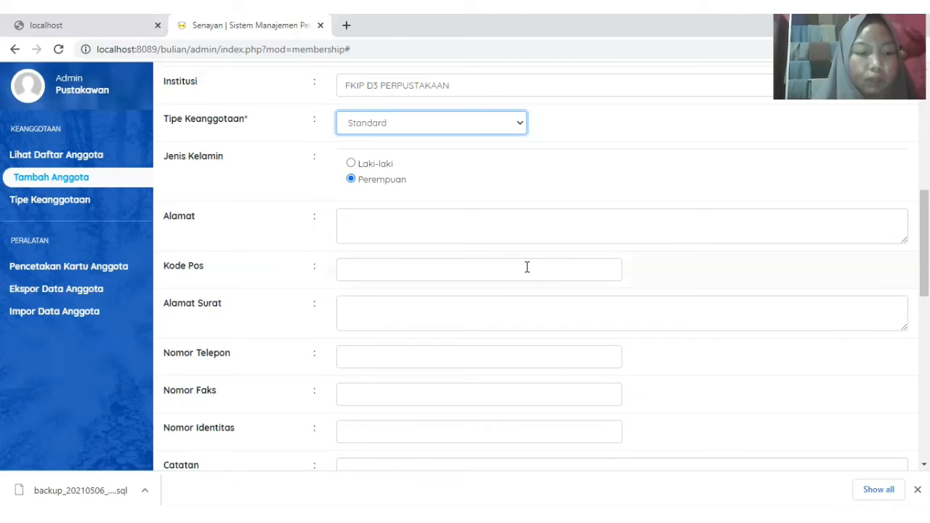
- Type the member's street address into the Alamat field
{"action": "left_click", "coordinate": [362, 222]}
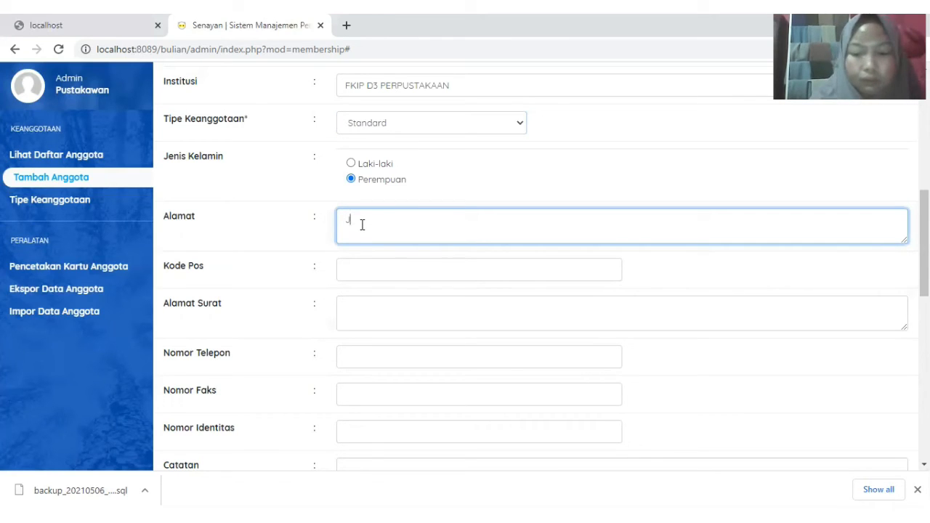
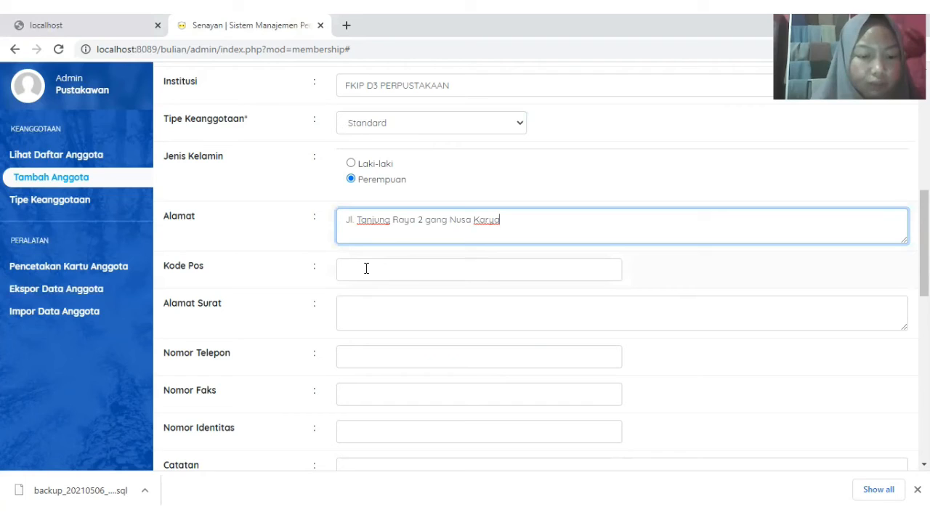
- Enter the member's postal code and phone number on the form
{"action": "left_click", "coordinate": [366, 268]}
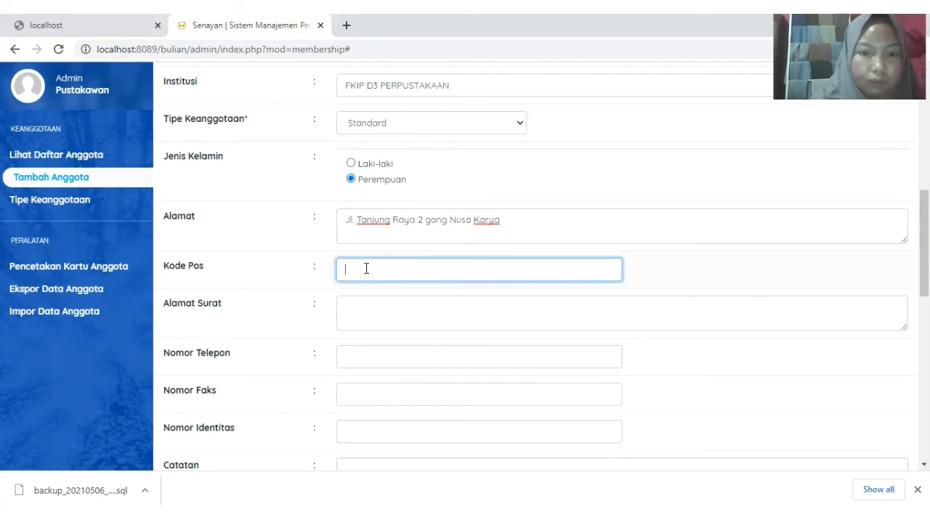
{"action": "type", "text": "78"}
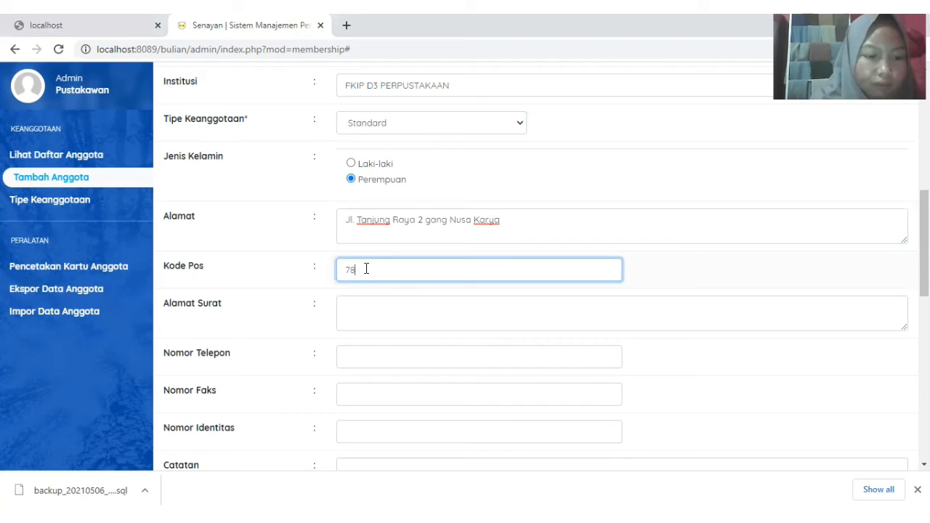
{"action": "type", "text": "134"}
{"action": "scroll", "coordinate": [366, 268], "scroll_direction": "down", "scroll_amount": 1}
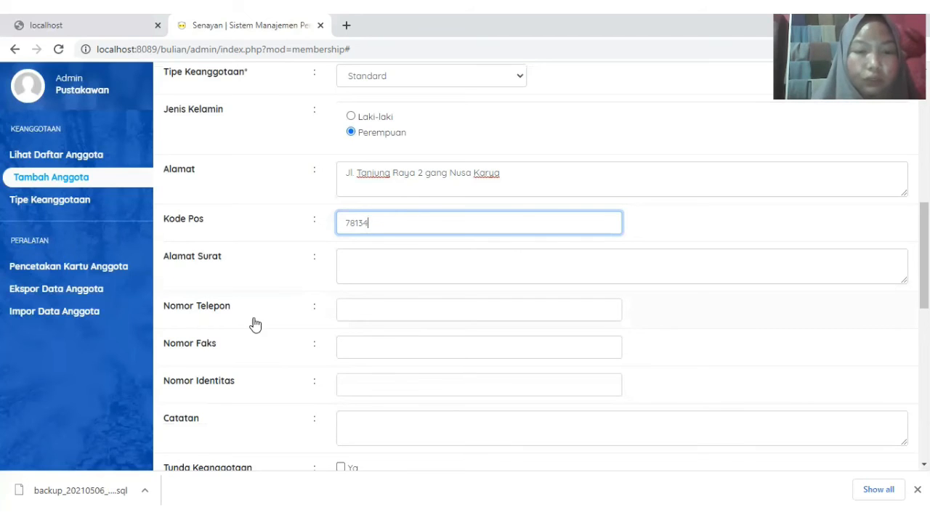
{"action": "left_click", "coordinate": [365, 308]}
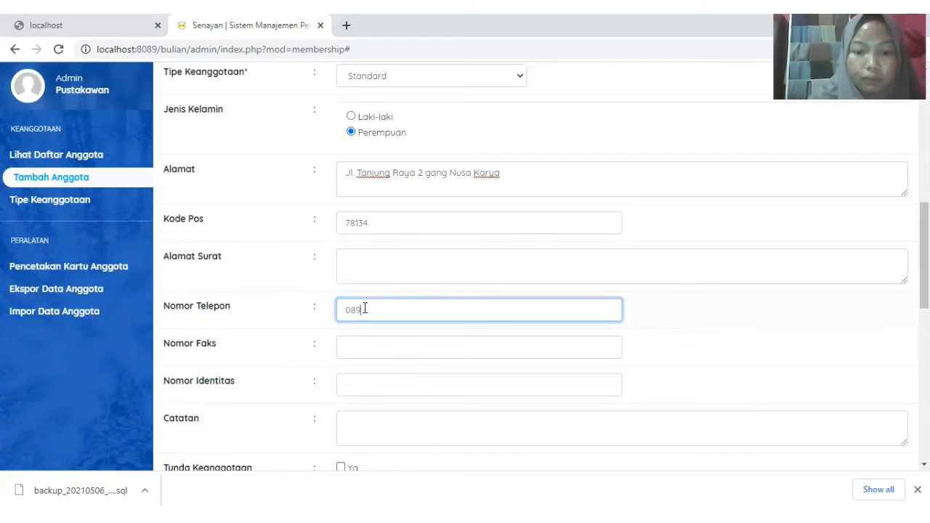
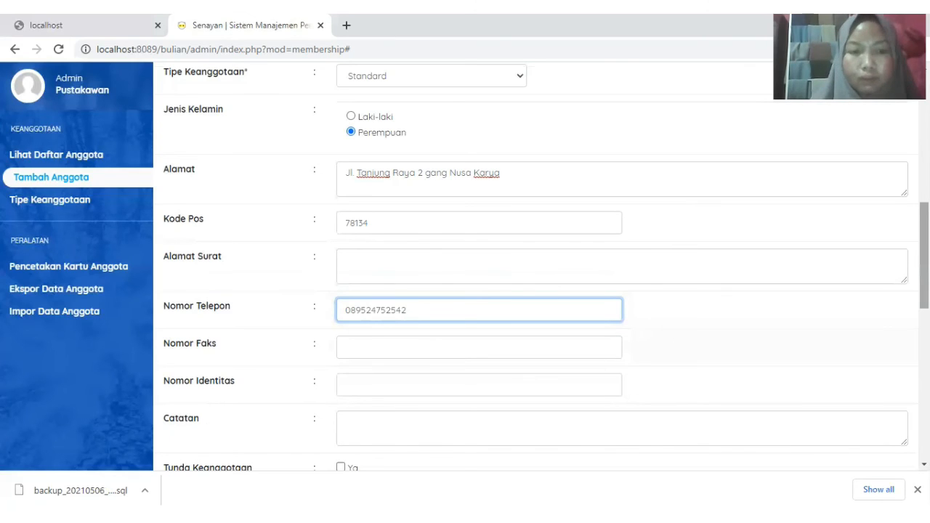
{"action": "scroll", "coordinate": [541, 265], "scroll_direction": "down", "scroll_amount": 1}
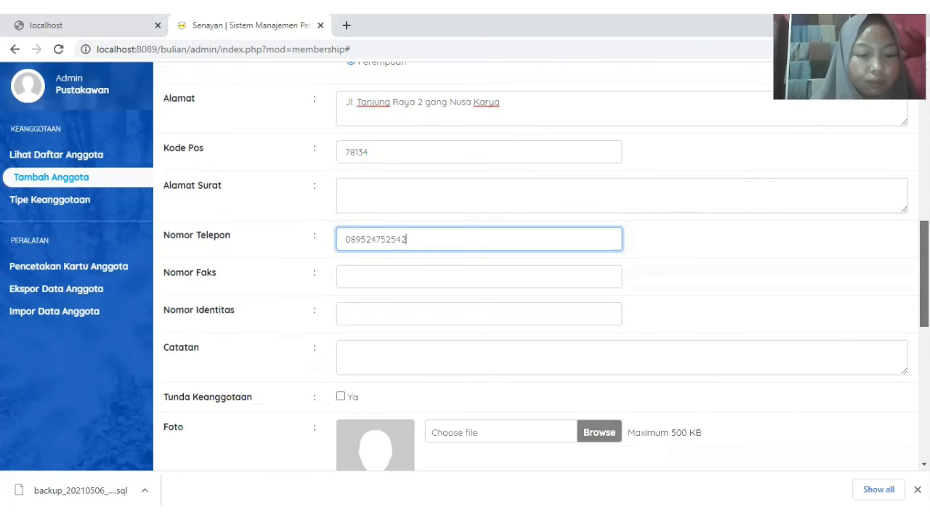
{"action": "scroll", "coordinate": [541, 265], "scroll_direction": "down", "scroll_amount": 1}
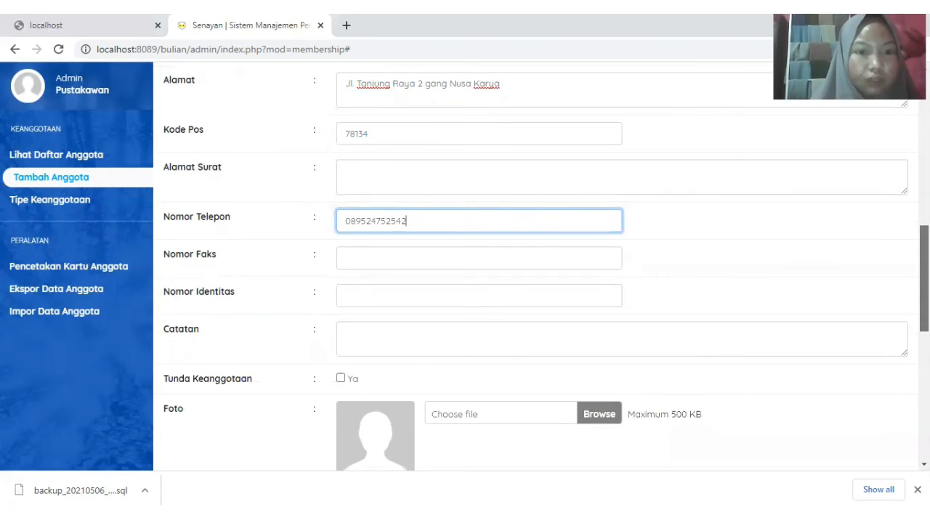
{"action": "scroll", "coordinate": [448, 338], "scroll_direction": "down", "scroll_amount": 1}
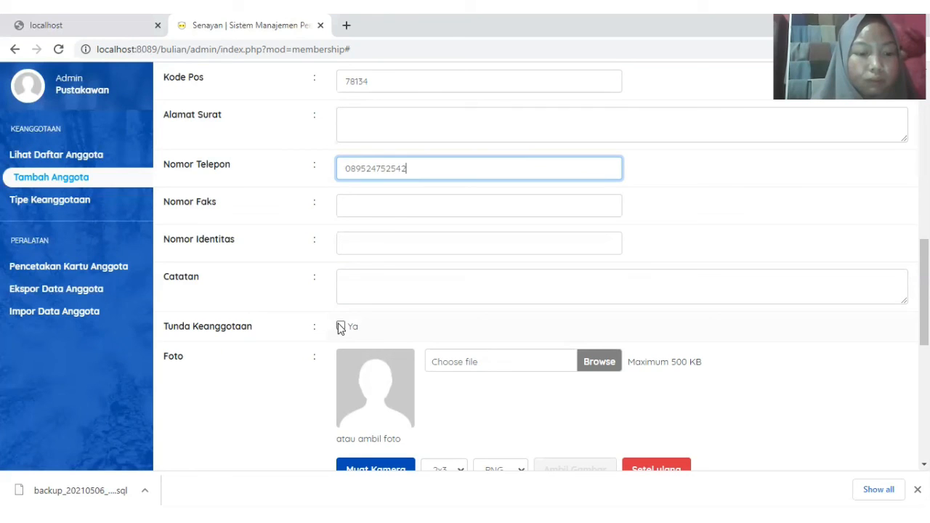
{"action": "left_click", "coordinate": [341, 327]}
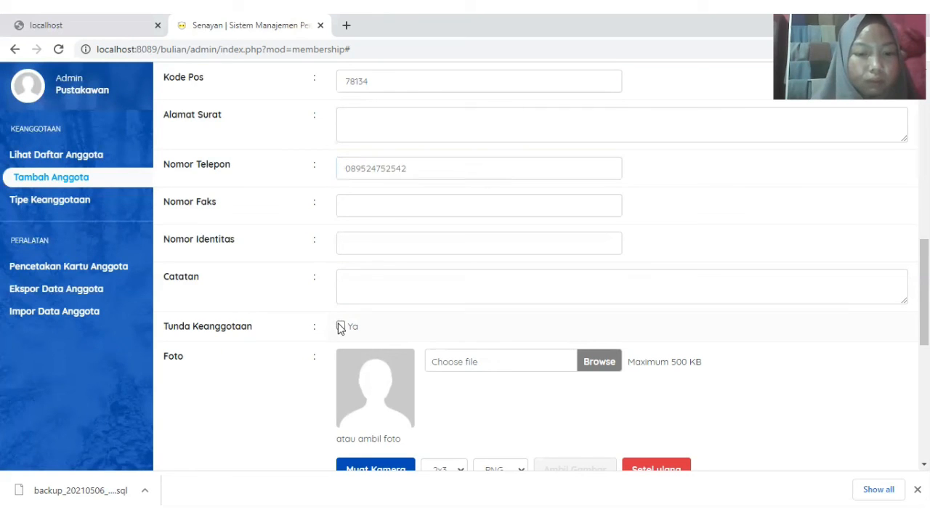
{"action": "left_click", "coordinate": [341, 327]}
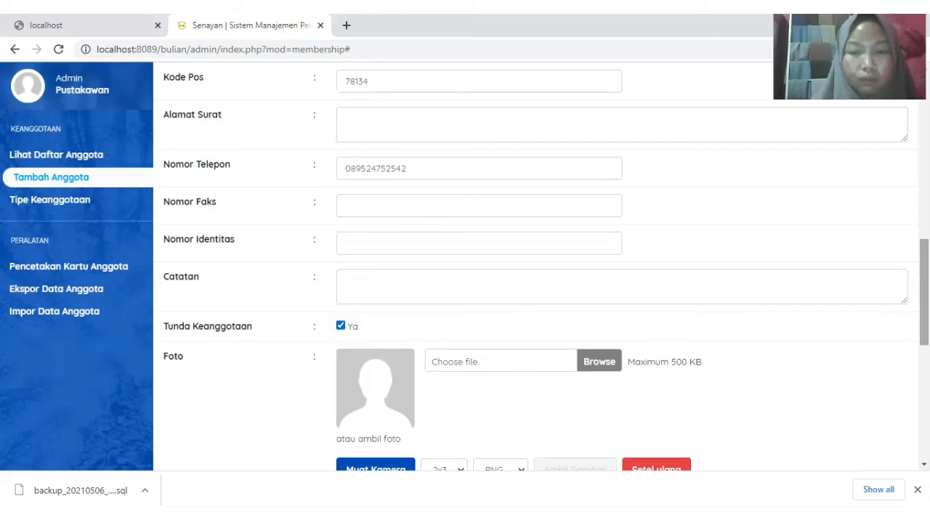
{"action": "scroll", "coordinate": [545, 267], "scroll_direction": "down", "scroll_amount": 1}
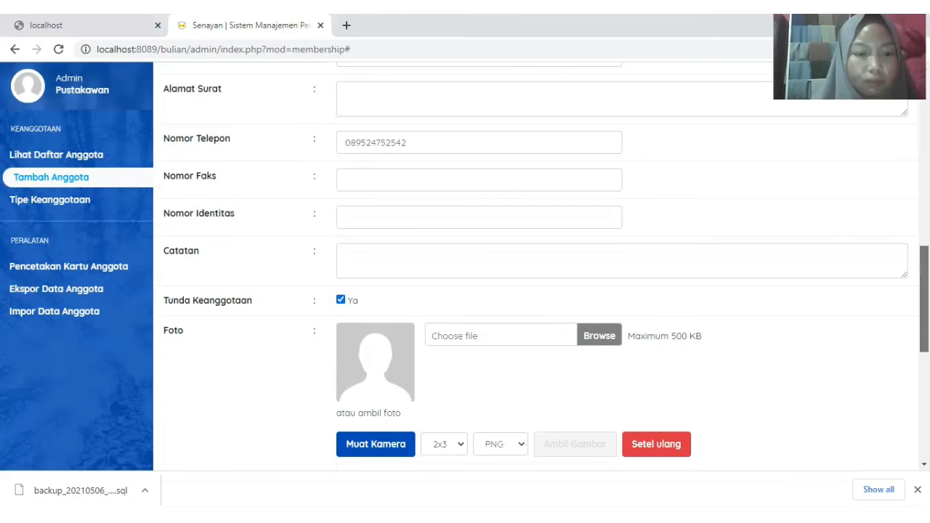
{"action": "scroll", "coordinate": [544, 267], "scroll_direction": "down", "scroll_amount": 1}
{"action": "scroll", "coordinate": [545, 267], "scroll_direction": "down", "scroll_amount": 2}
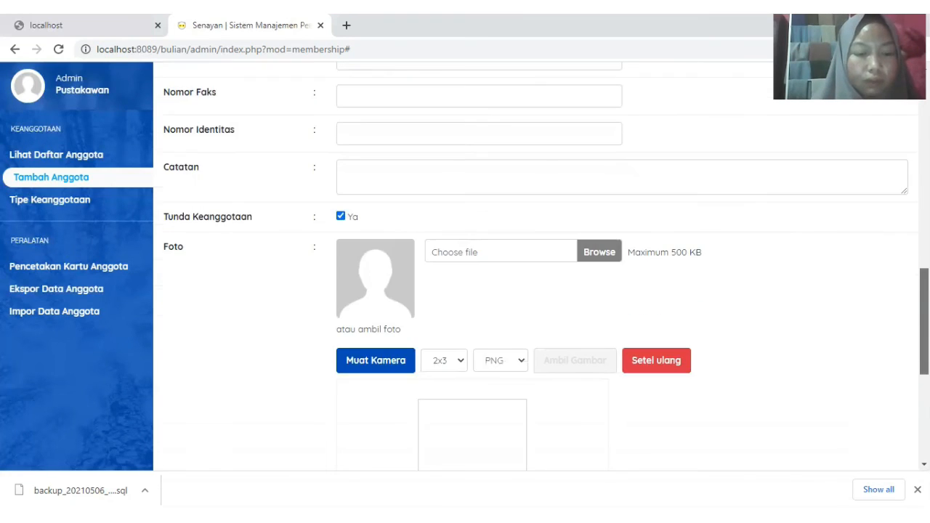
{"action": "scroll", "coordinate": [544, 267], "scroll_direction": "down", "scroll_amount": 1}
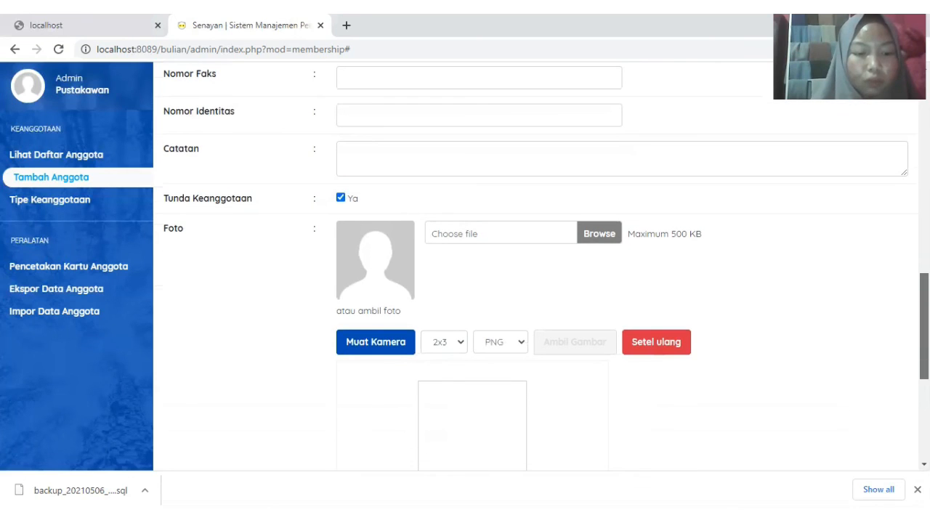
{"action": "scroll", "coordinate": [545, 267], "scroll_direction": "down", "scroll_amount": 1}
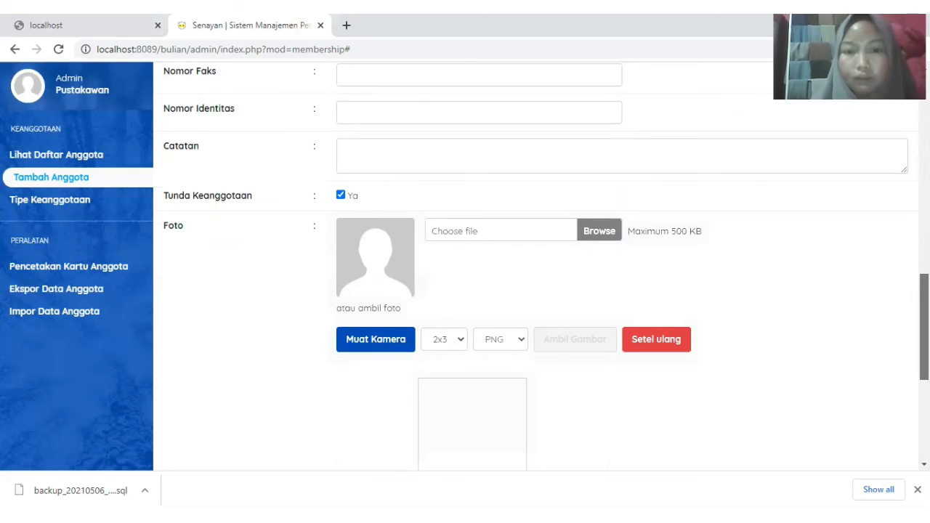
{"action": "scroll", "coordinate": [924, 327], "scroll_direction": "down", "scroll_amount": 1}
{"action": "scroll", "coordinate": [924, 327], "scroll_direction": "down", "scroll_amount": 3}
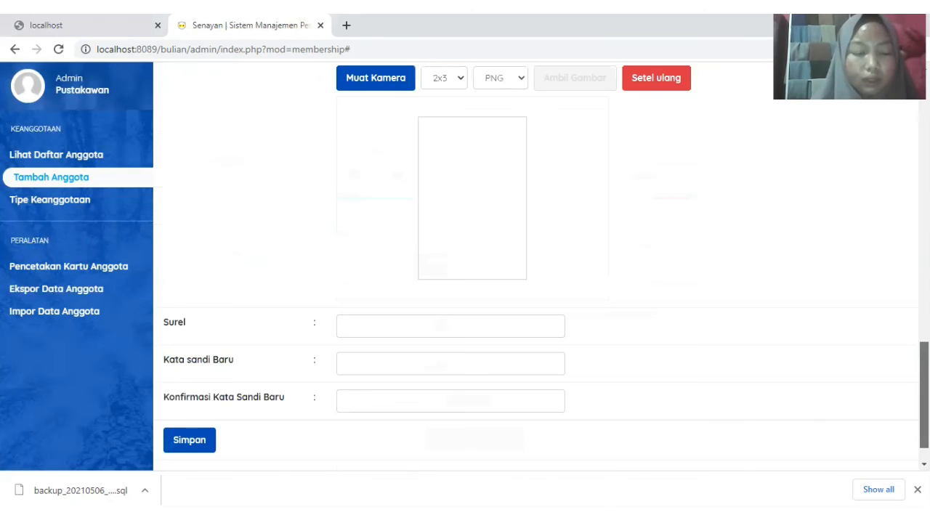
- Enter the member's student e-mail address in the Surel field
{"action": "scroll", "coordinate": [544, 262], "scroll_direction": "down", "scroll_amount": 1}
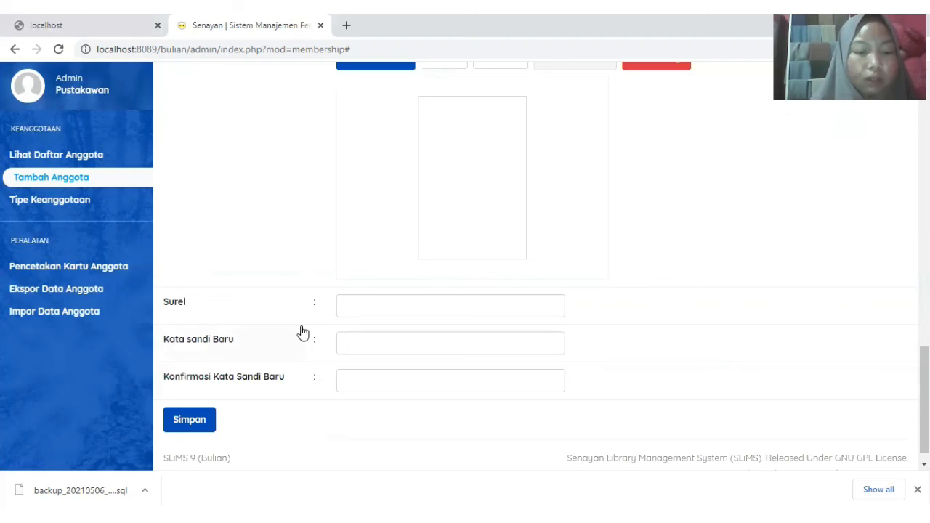
{"action": "left_click", "coordinate": [377, 305]}
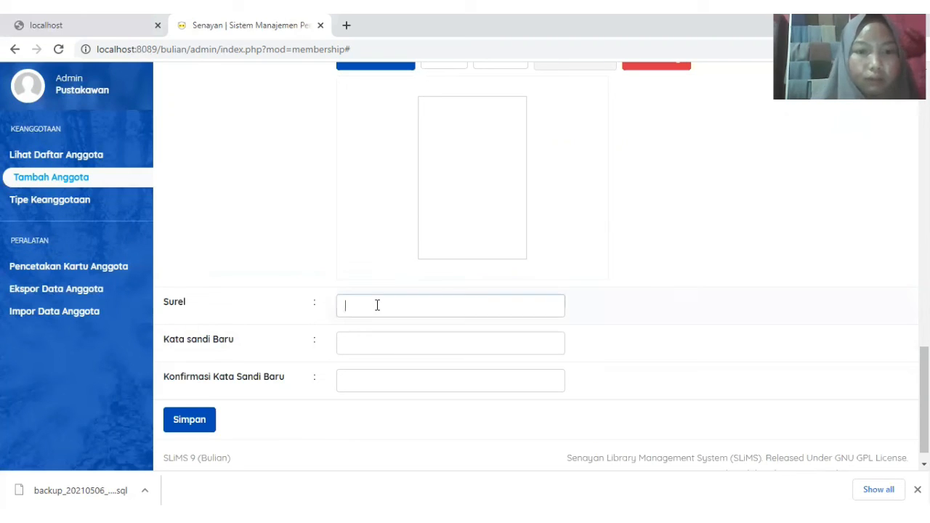
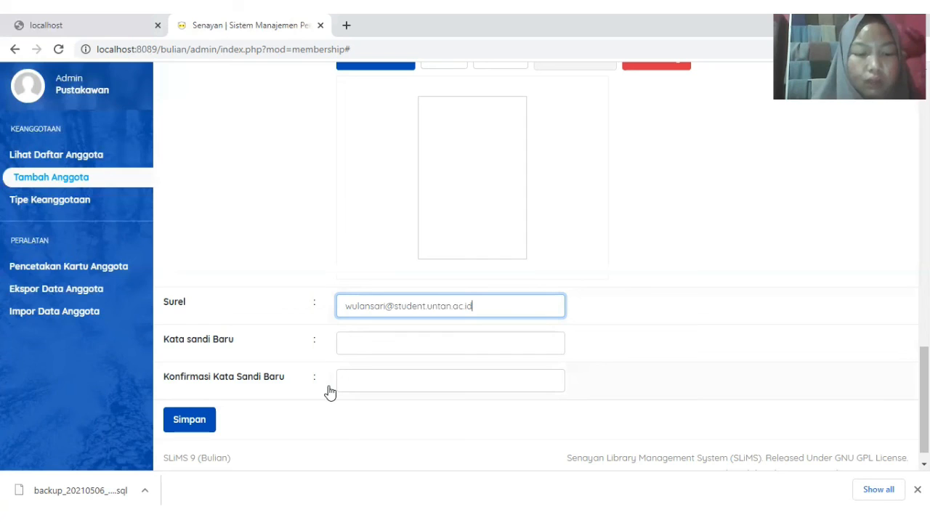
- Enter the member's new password and type it again to confirm it
{"action": "left_click", "coordinate": [372, 349]}
{"action": "type", "text": "••"}
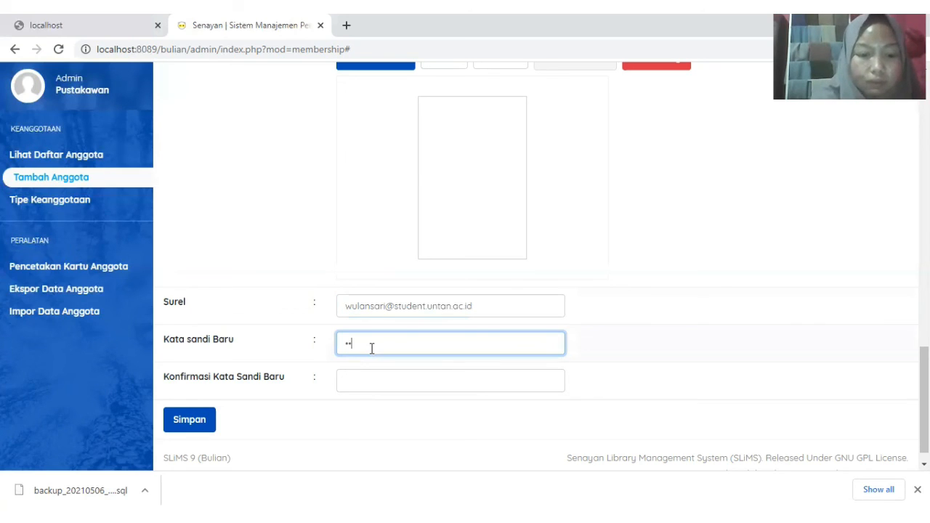
{"action": "type", "text": "••••••••"}
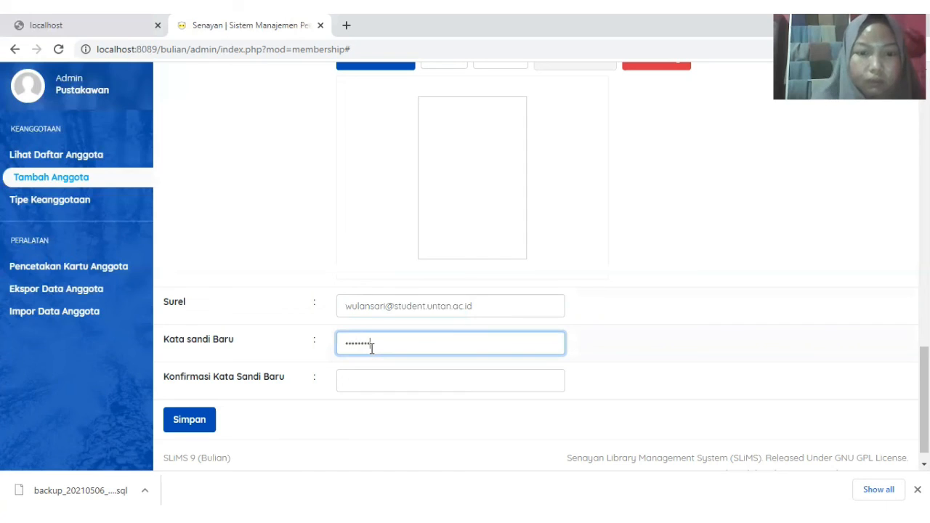
{"action": "left_click", "coordinate": [371, 383]}
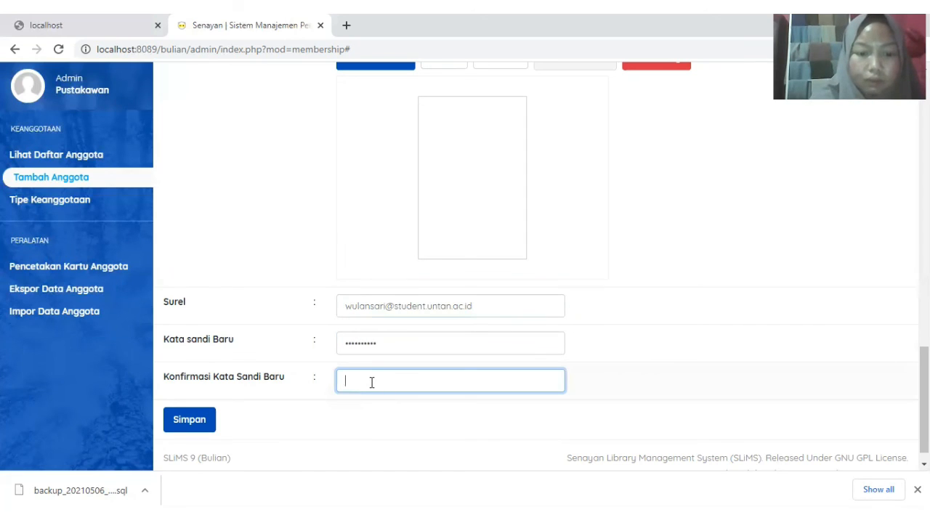
{"action": "type", "text": "•••••••"}
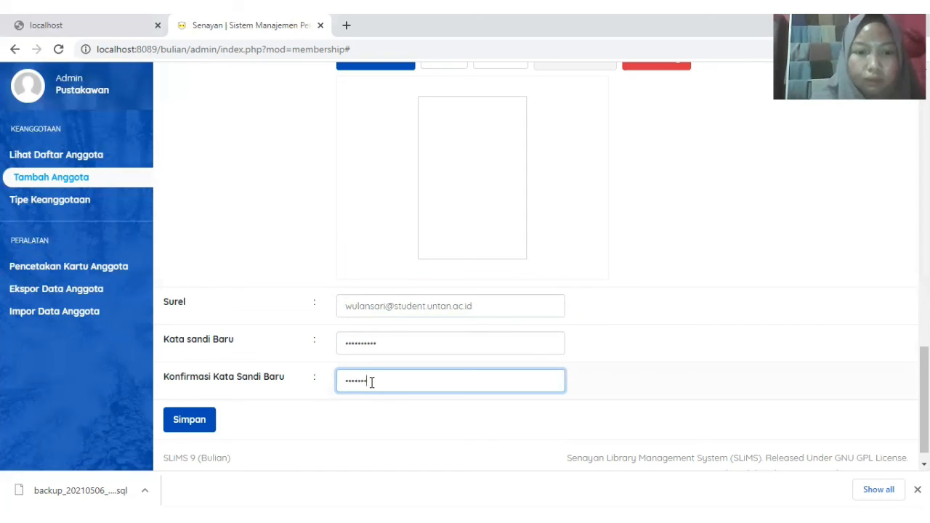
{"action": "type", "text": "•••"}
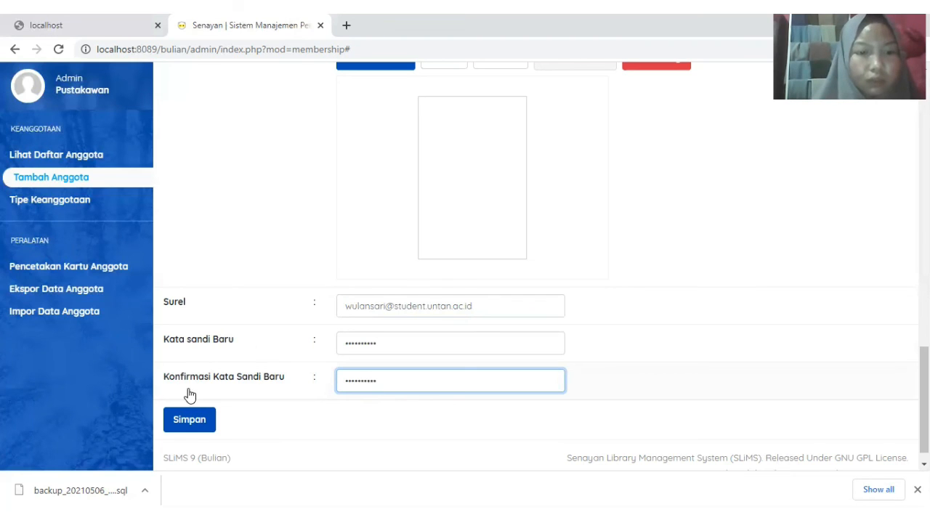
- Save the new member and add them to the member card print queue, leaving 1 record waiting
{"action": "left_click", "coordinate": [187, 421]}
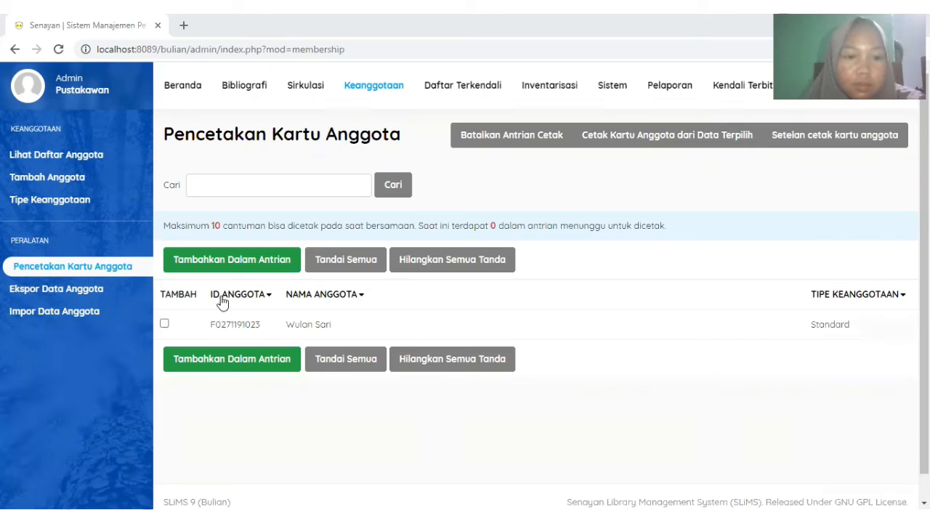
{"action": "left_click", "coordinate": [166, 325]}
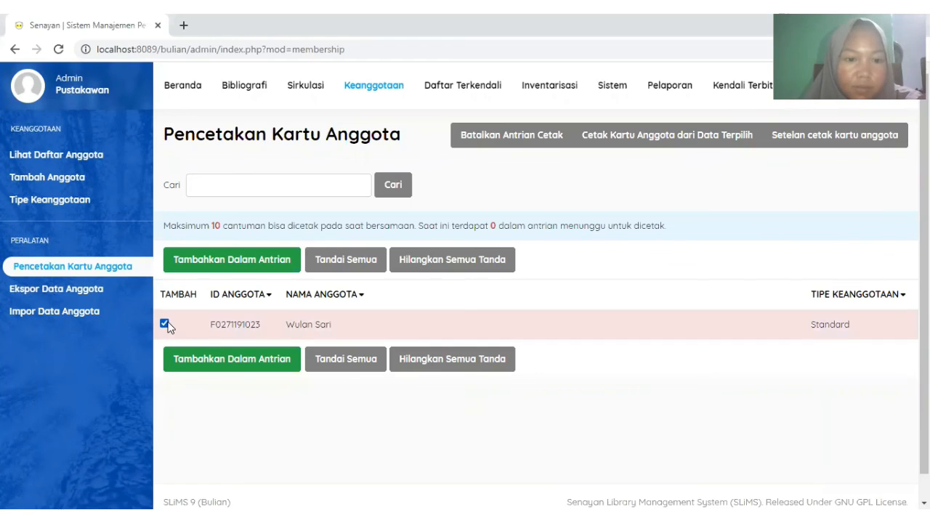
{"action": "left_click", "coordinate": [229, 362]}
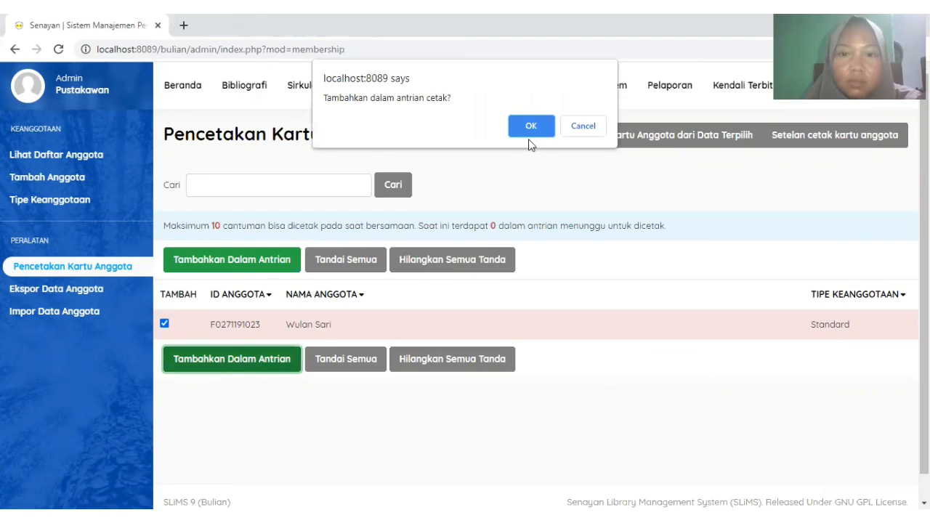
{"action": "left_click", "coordinate": [533, 125]}
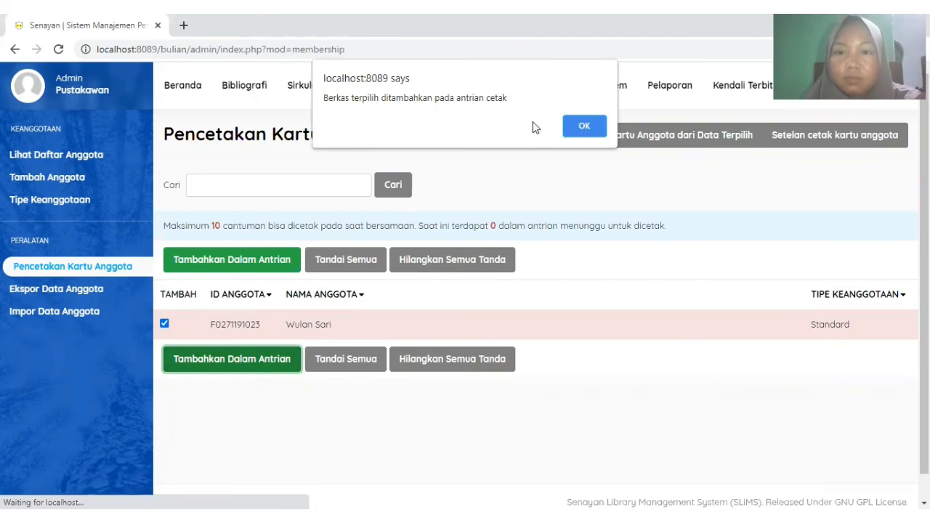
{"action": "left_click", "coordinate": [571, 129]}
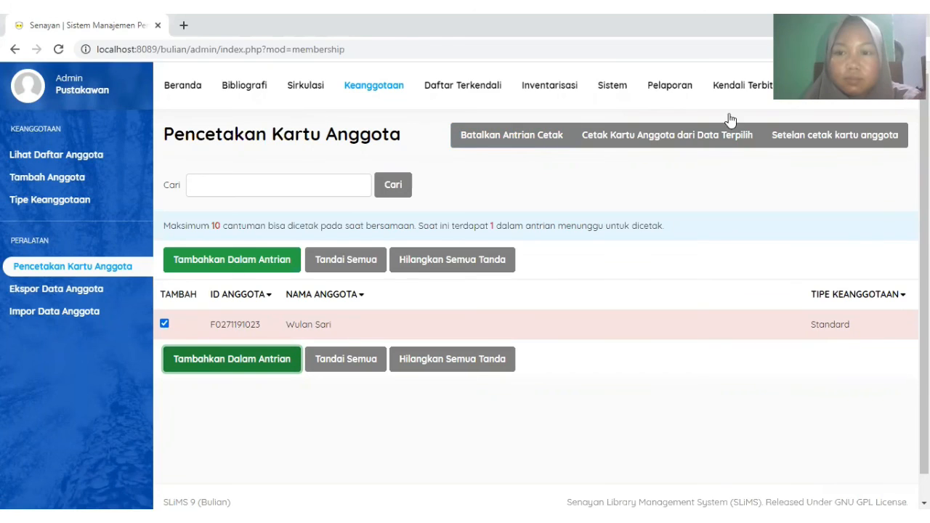
- Open the card print preview with 'Cetak Kartu Anggota dari Data Terpilih' for the queued member
{"action": "left_click", "coordinate": [630, 144]}
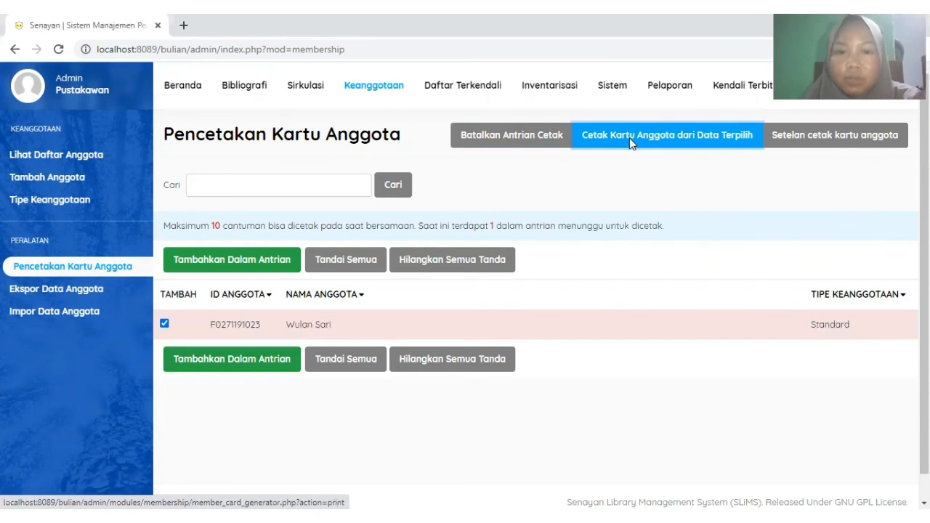